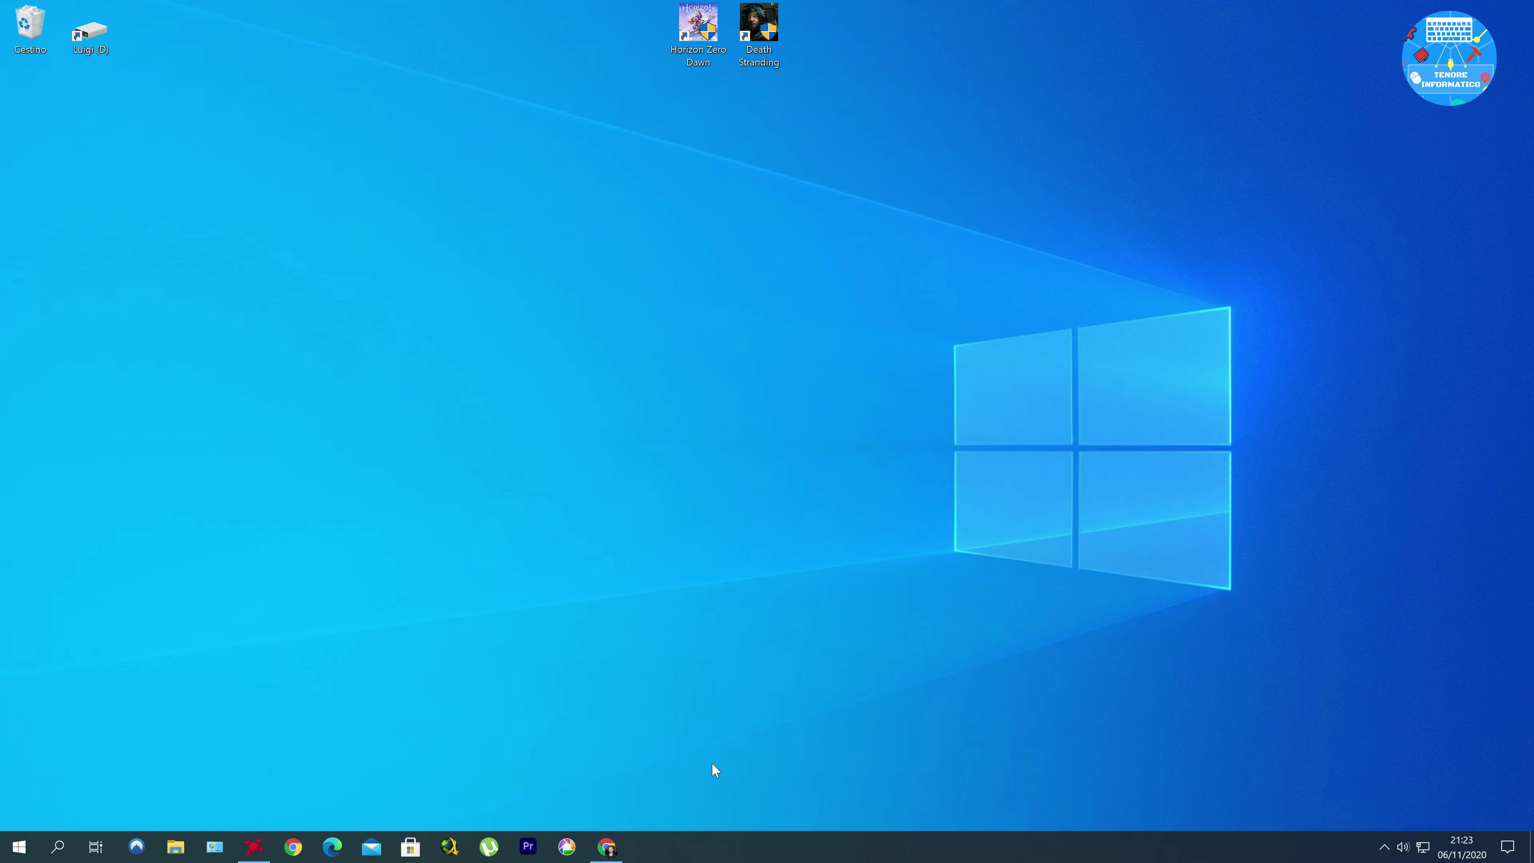
Step: Download the HFSExplorer installer for Microsoft Windows systems and the free Java installer from java.com in the browser
left_click(608, 846)
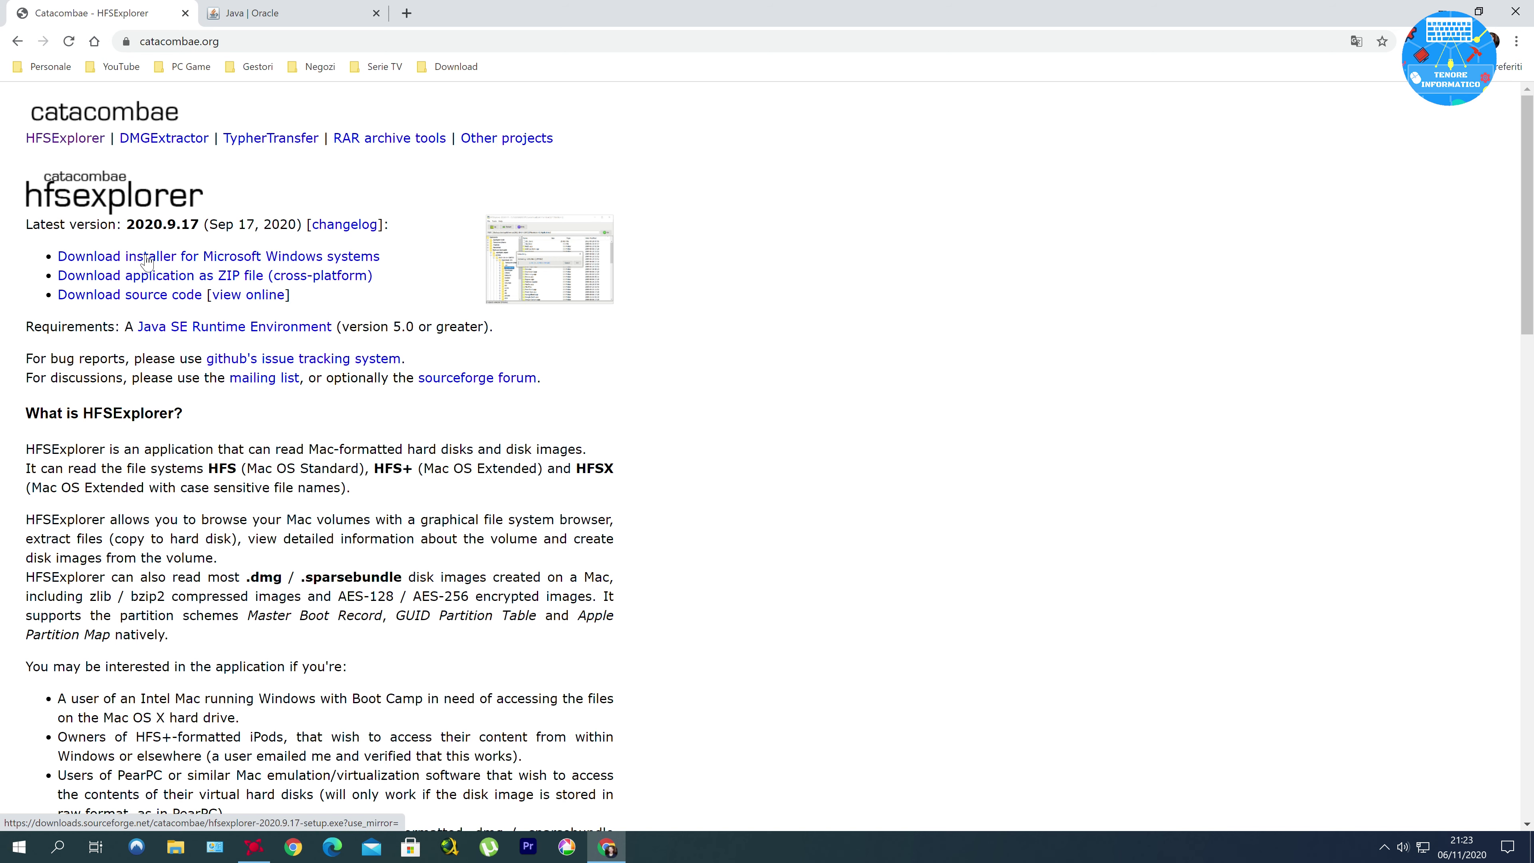
left_click(322, 257)
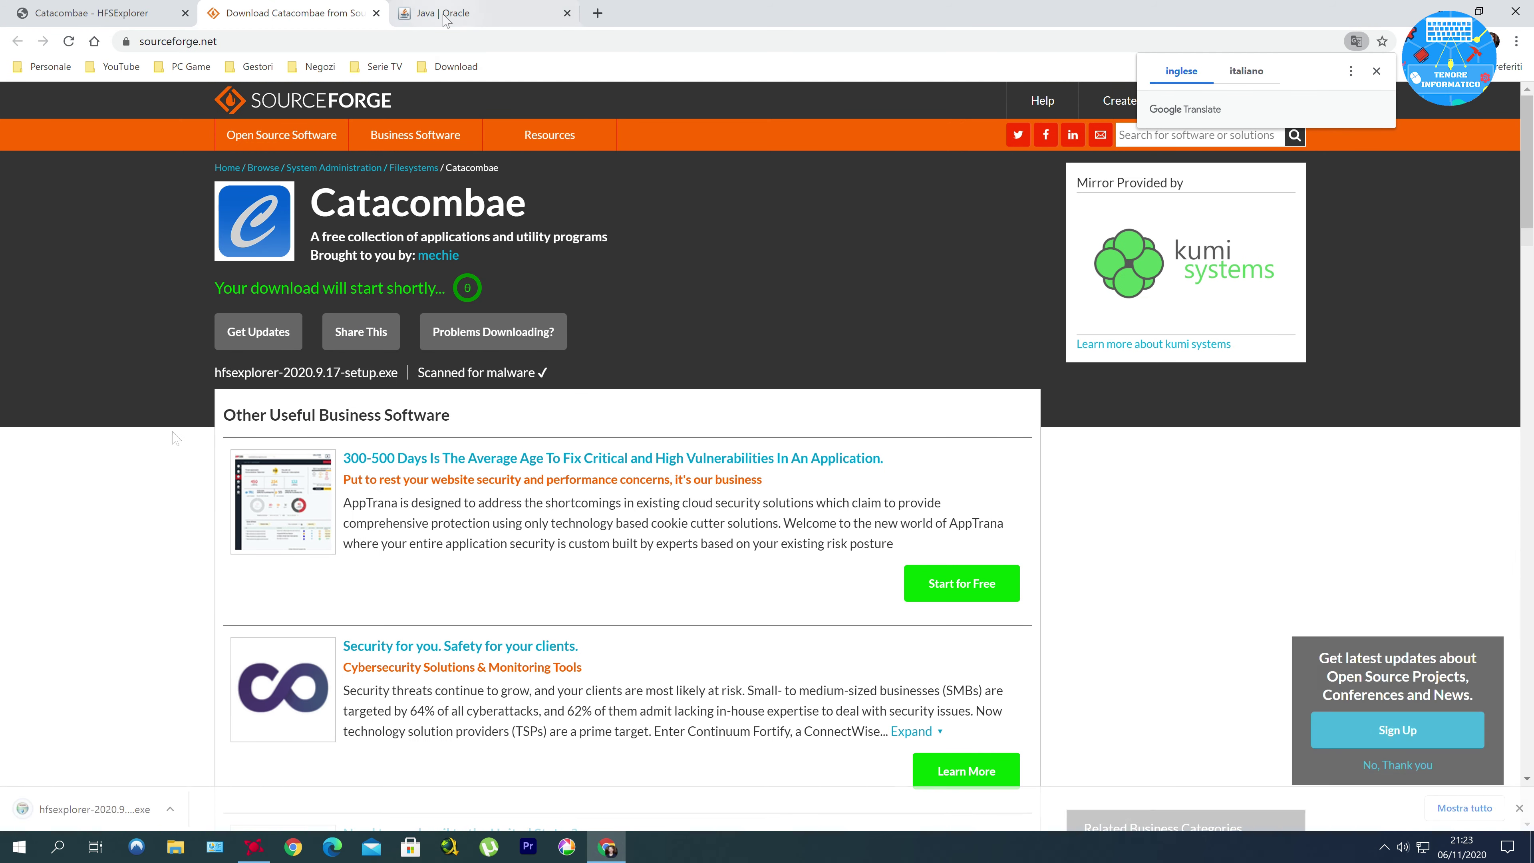
key("ctrl+Tab")
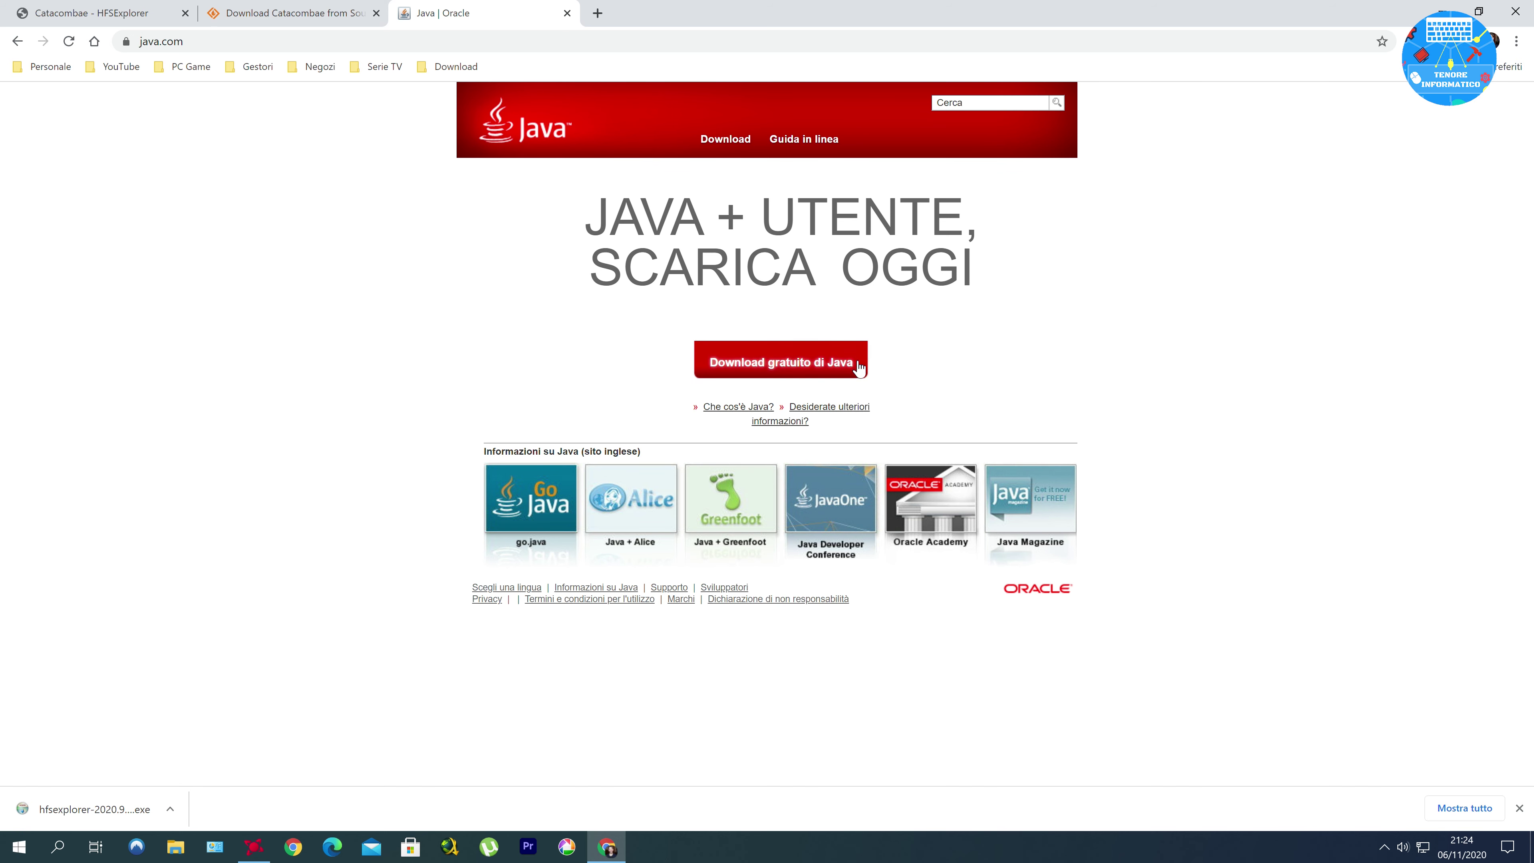
left_click(777, 362)
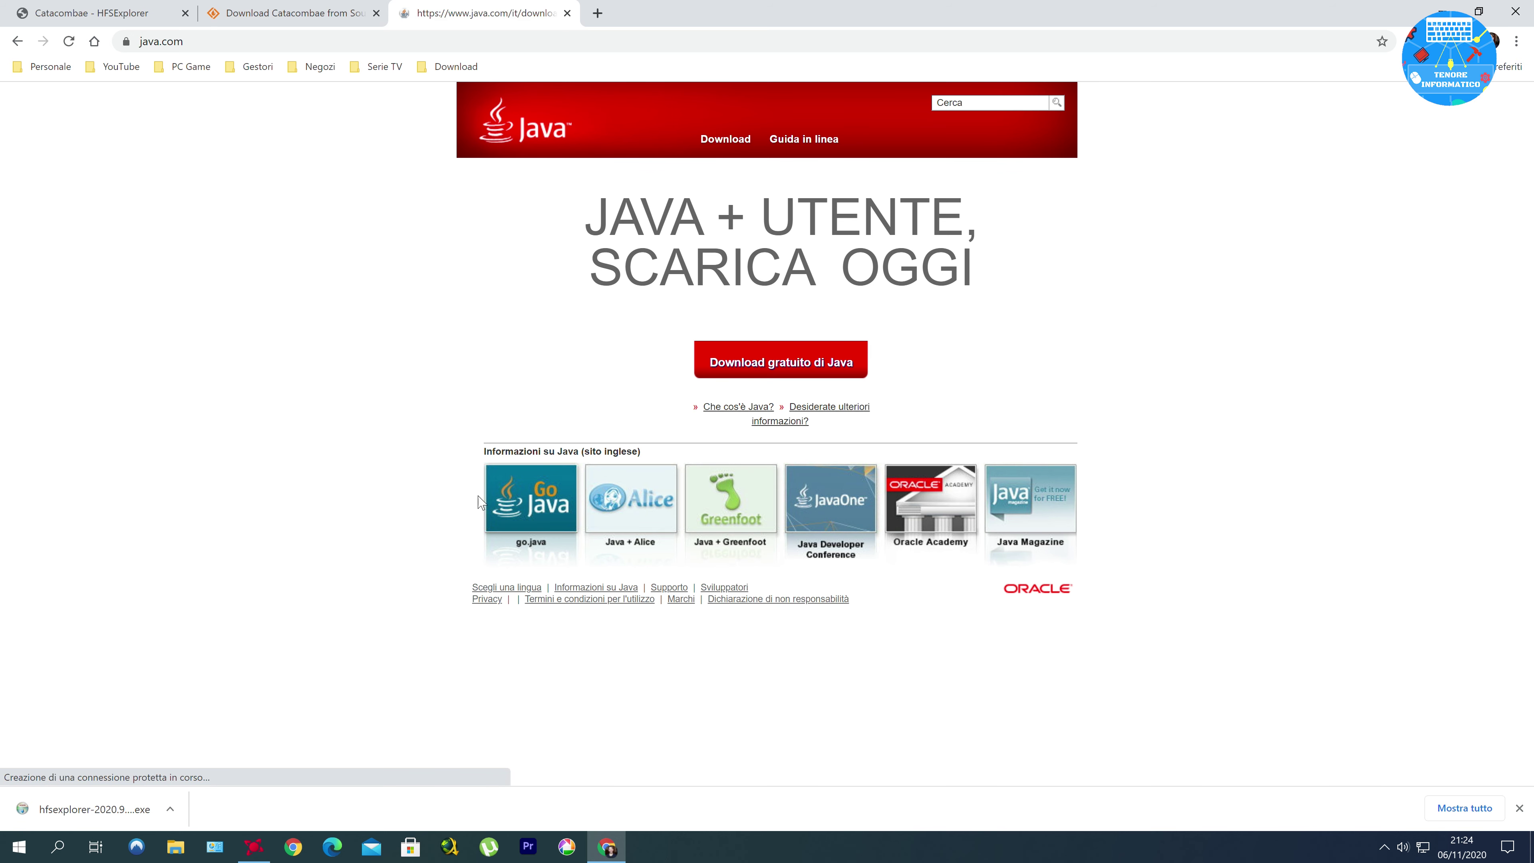
Step: Install Java from the downloaded jre-8u271-windows-x64.exe, allowing it to make changes to the device, and close the finished setup
key("ctrl+j")
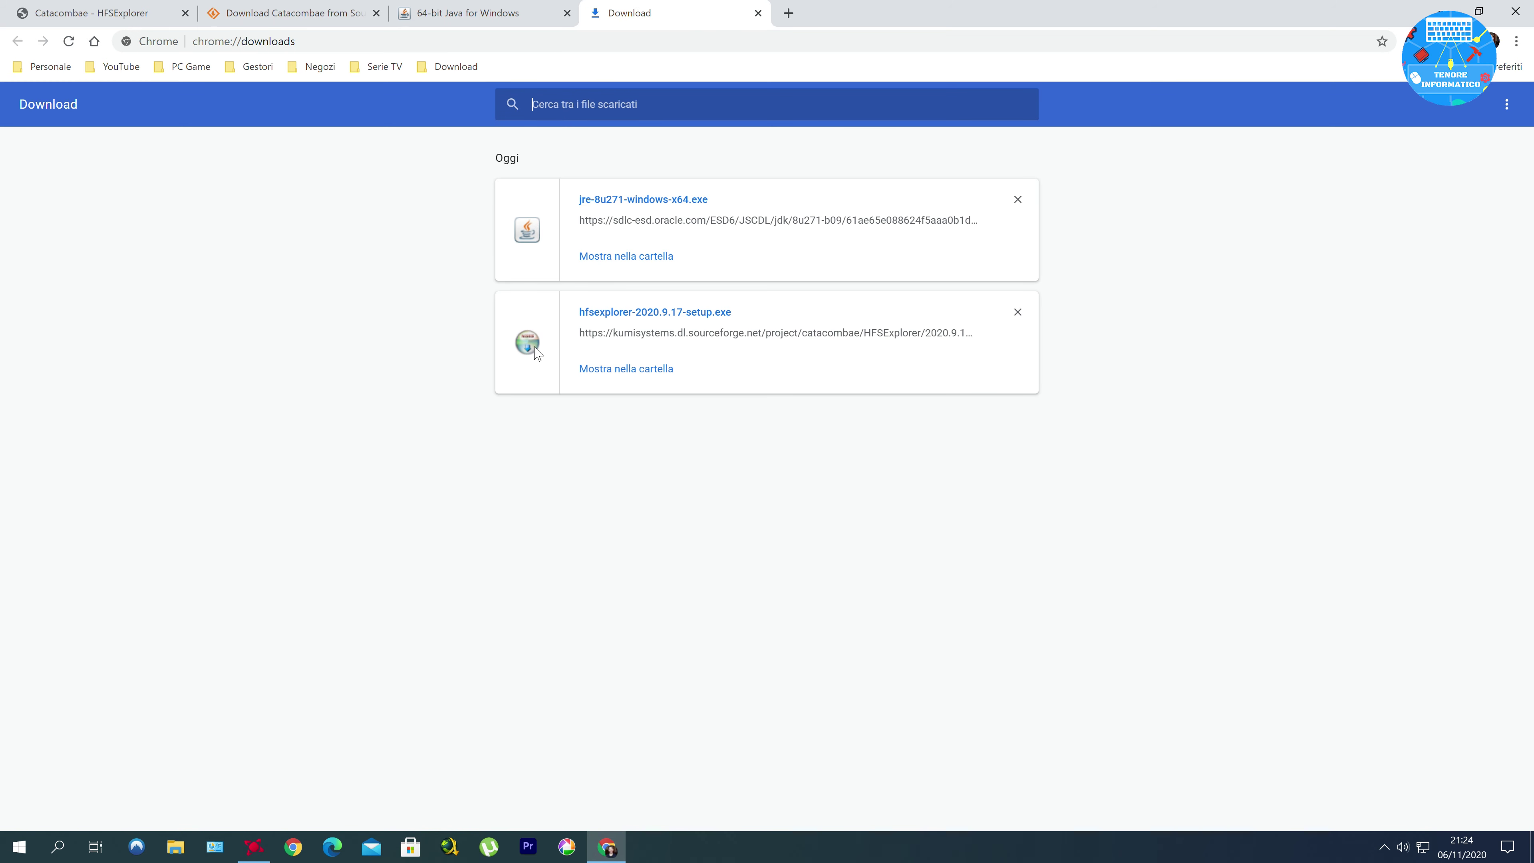
left_click(616, 199)
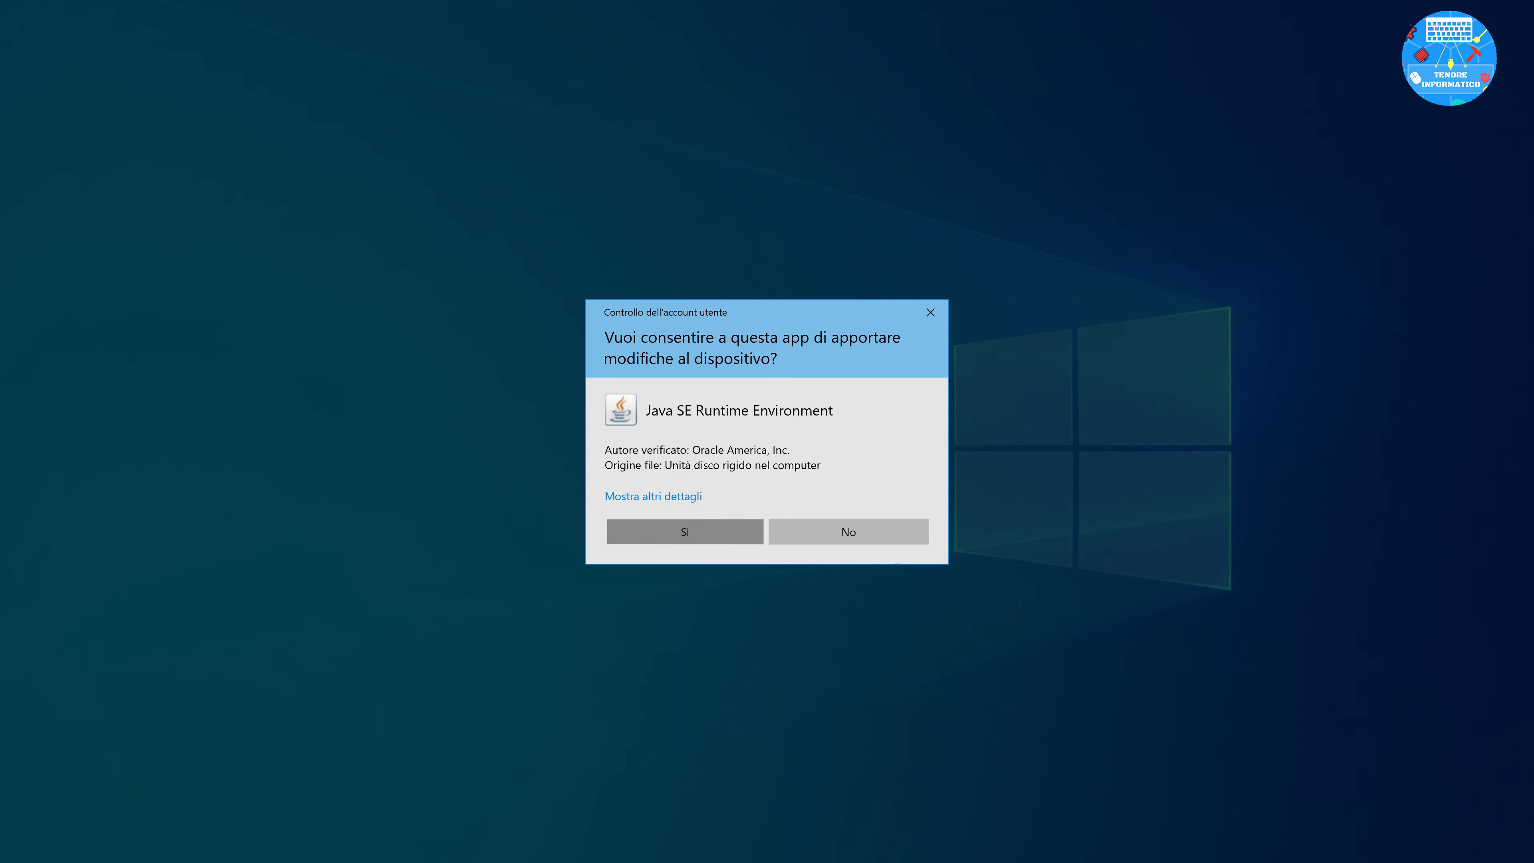
left_click(688, 530)
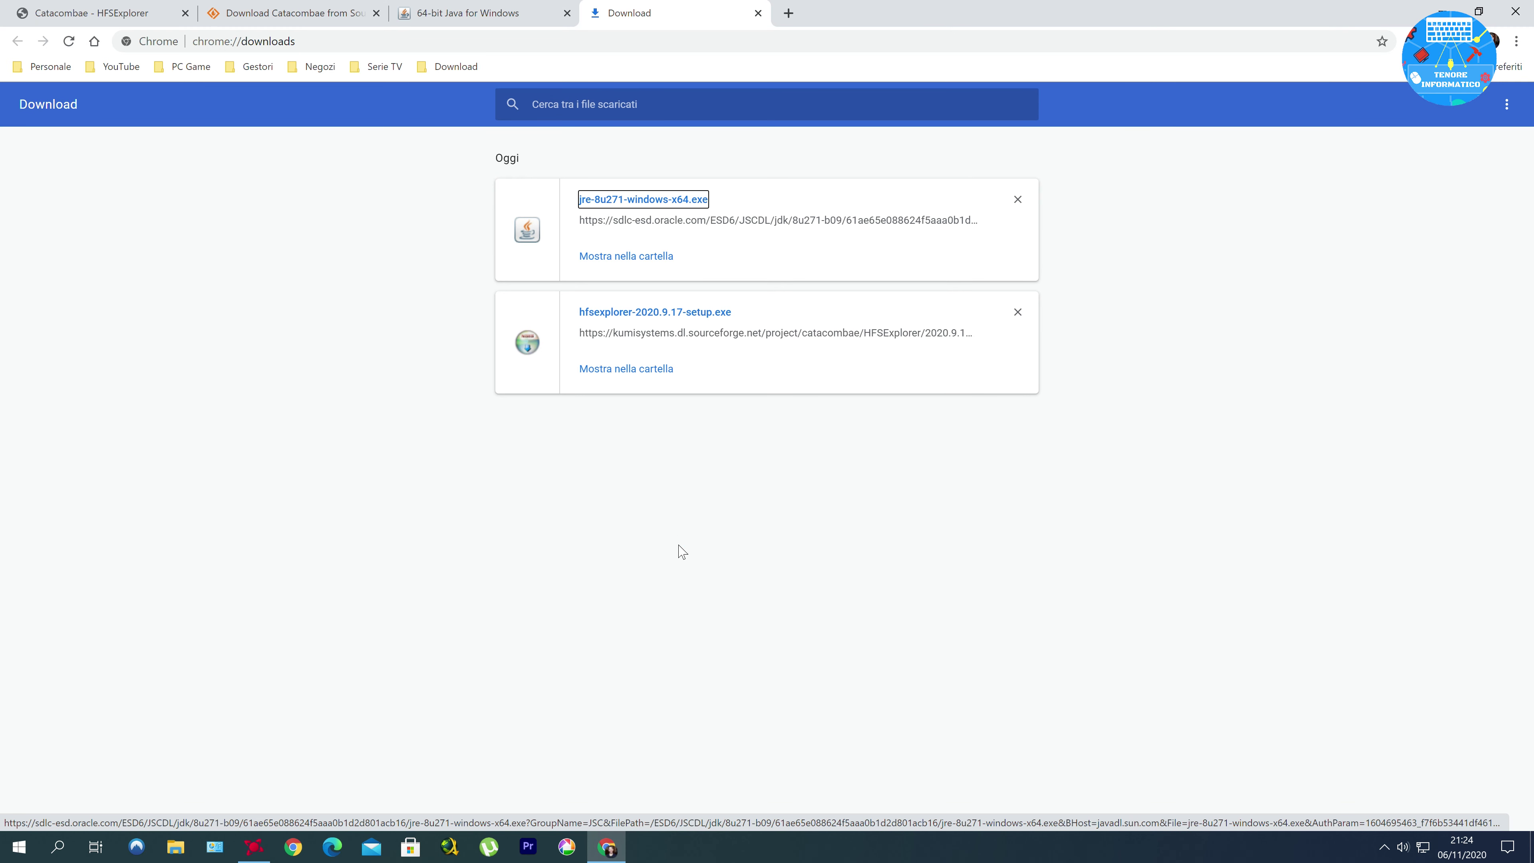
left_click(911, 569)
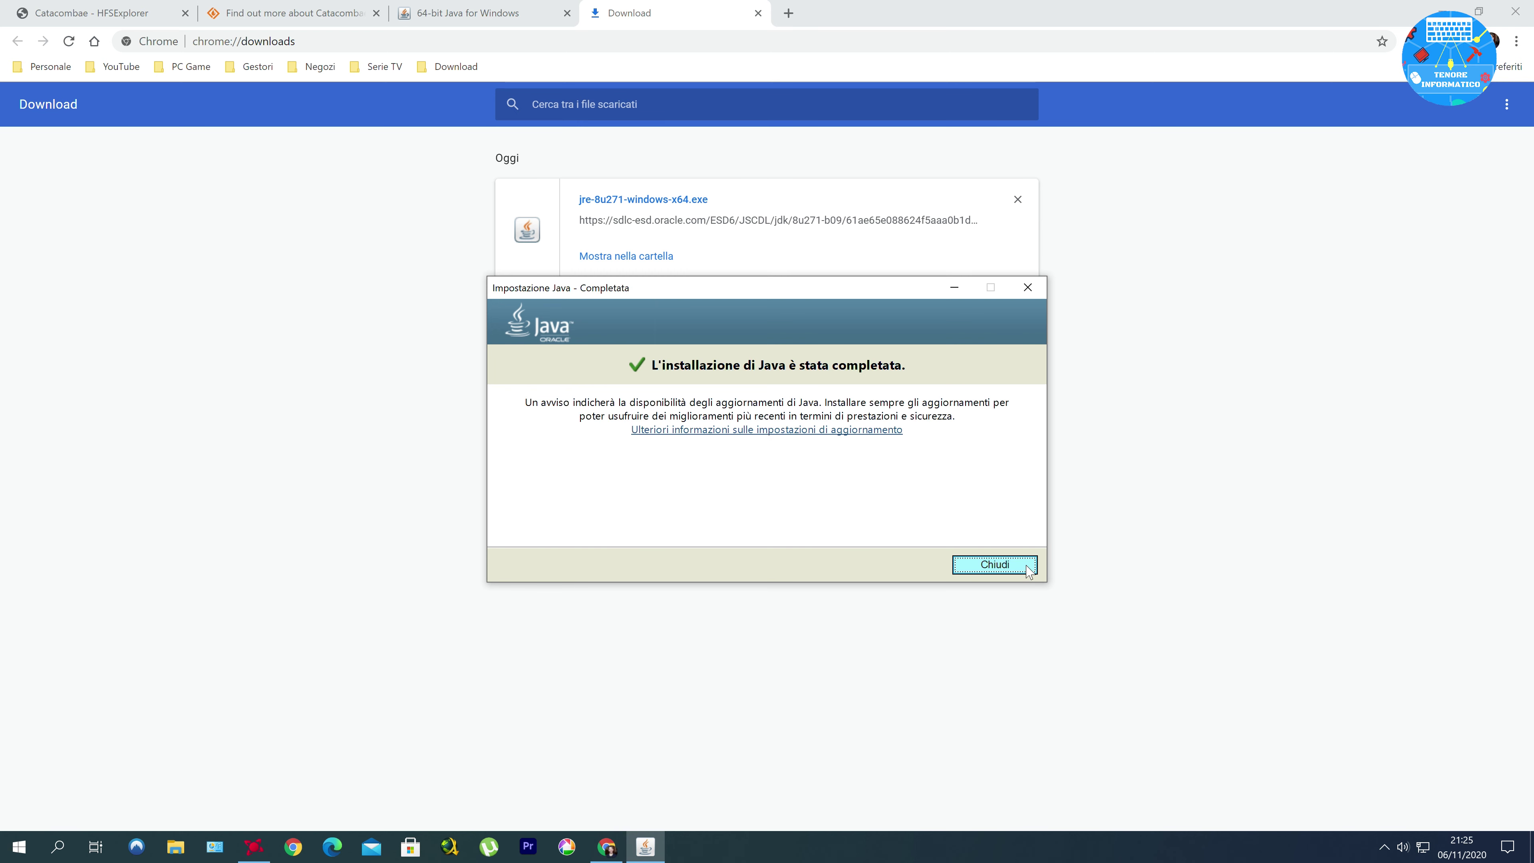
left_click(990, 562)
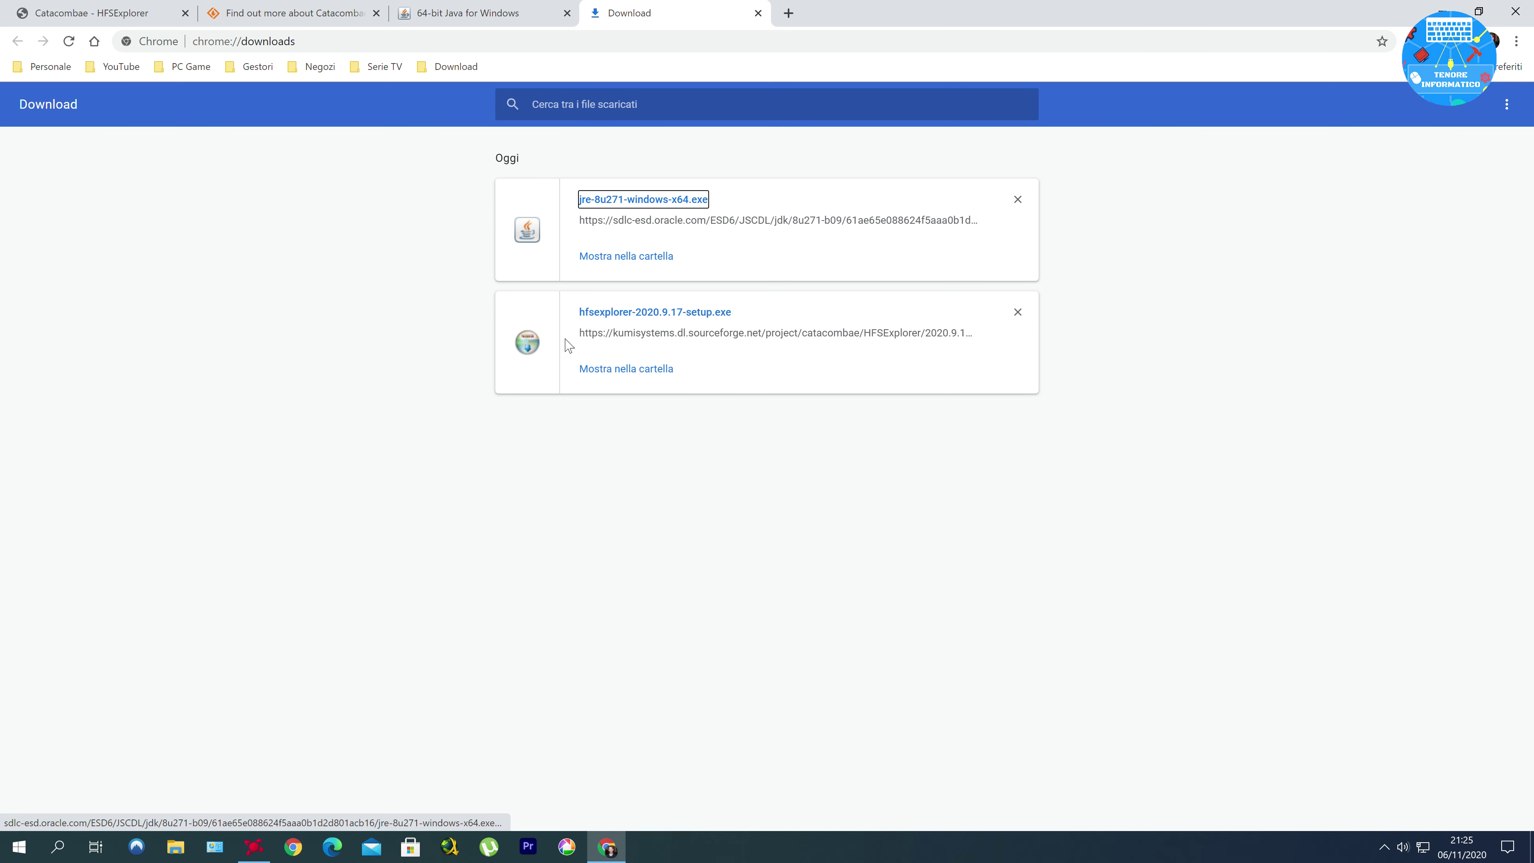
Step: Install HFSExplorer from the downloaded hfsexplorer-2020.9.17-setup.exe, adding the .cdr file association to the selected components
left_click(610, 319)
left_click(688, 539)
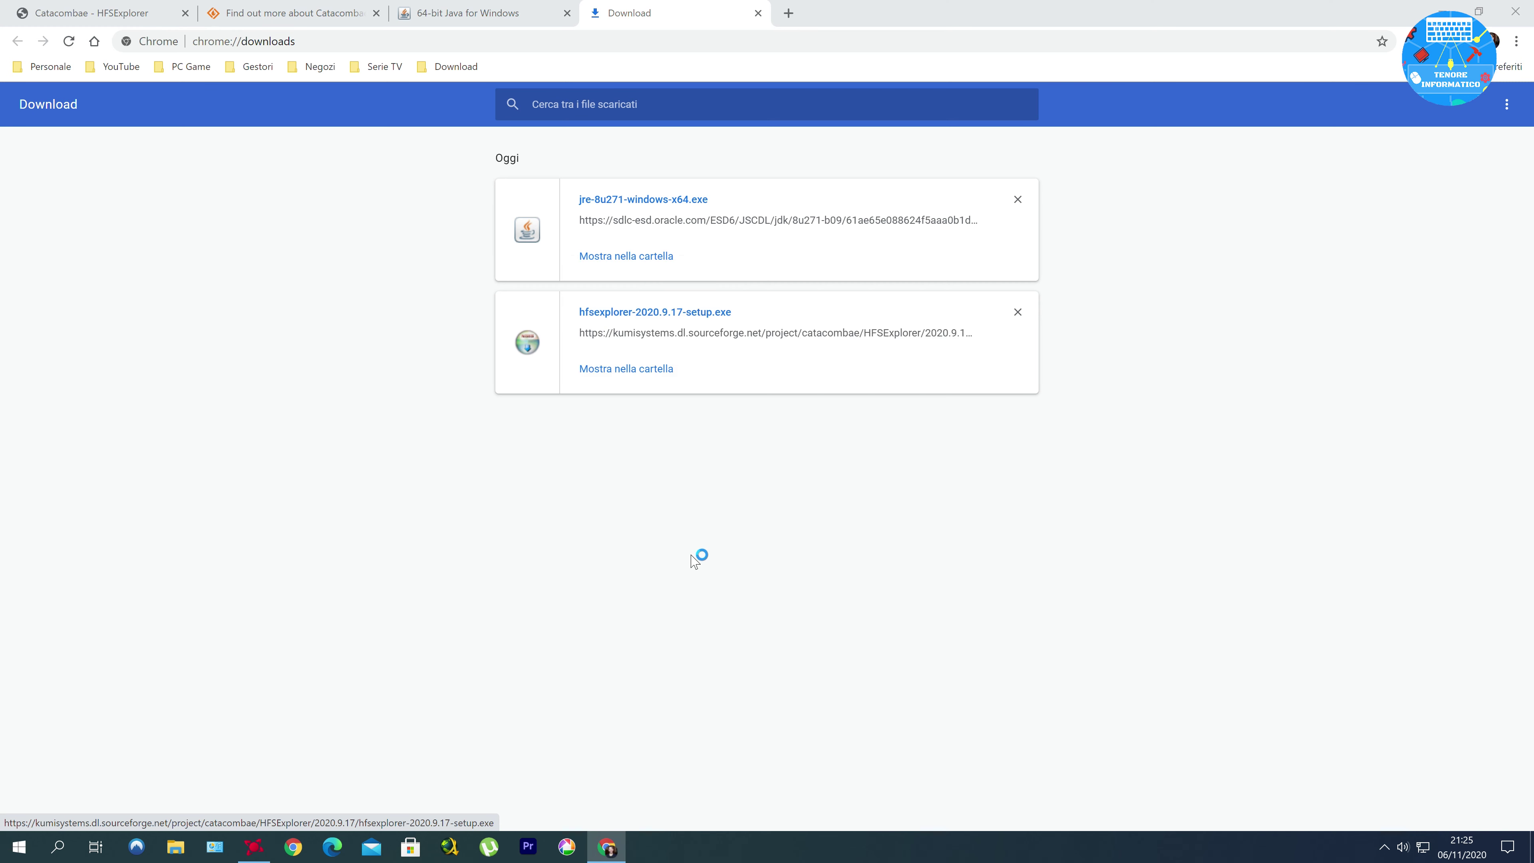
left_click(855, 551)
left_click(849, 552)
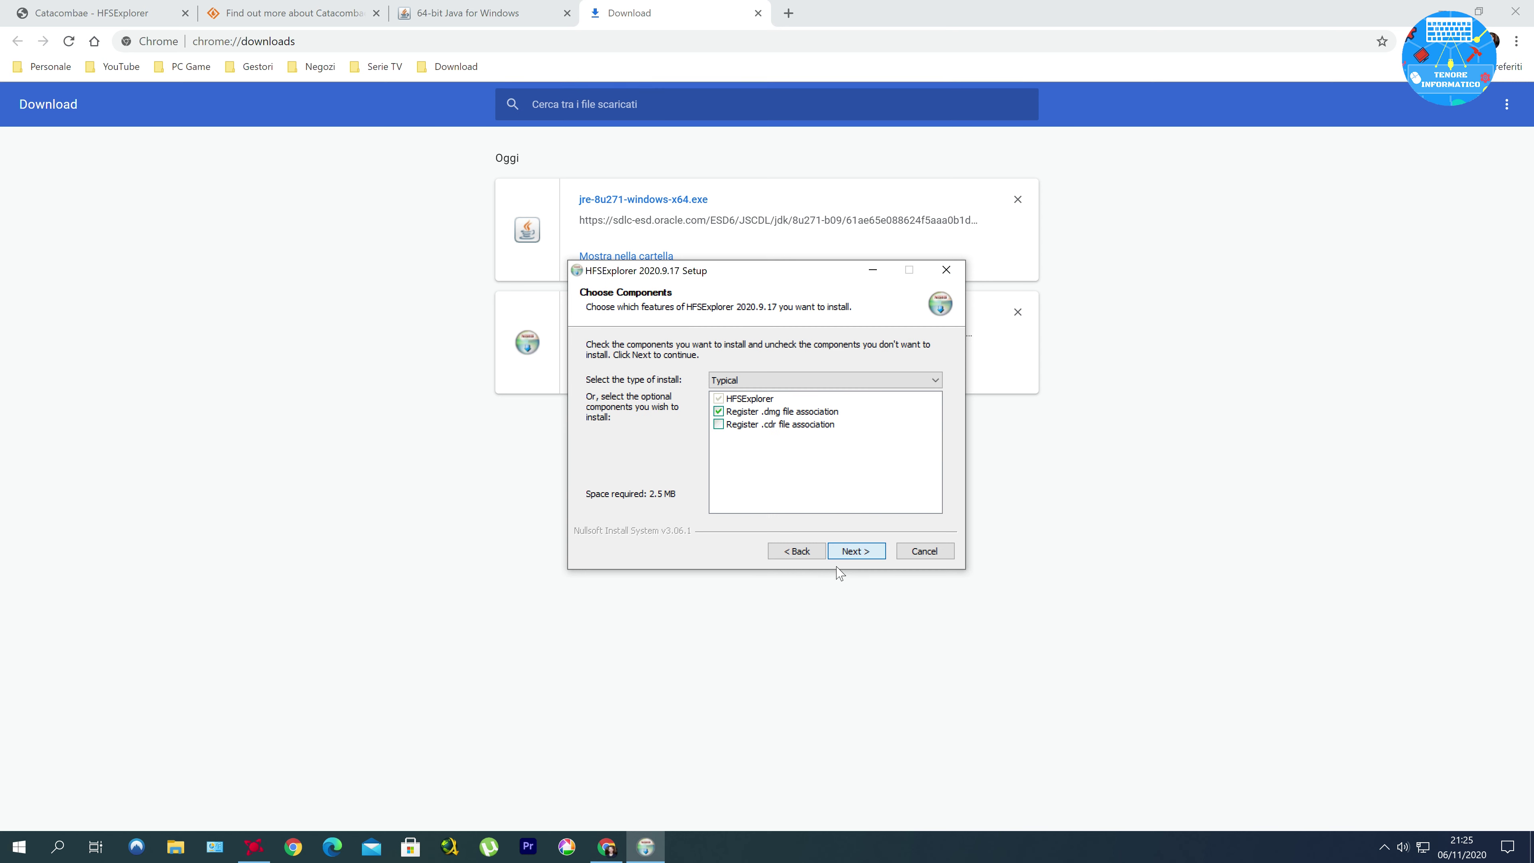
left_click(719, 426)
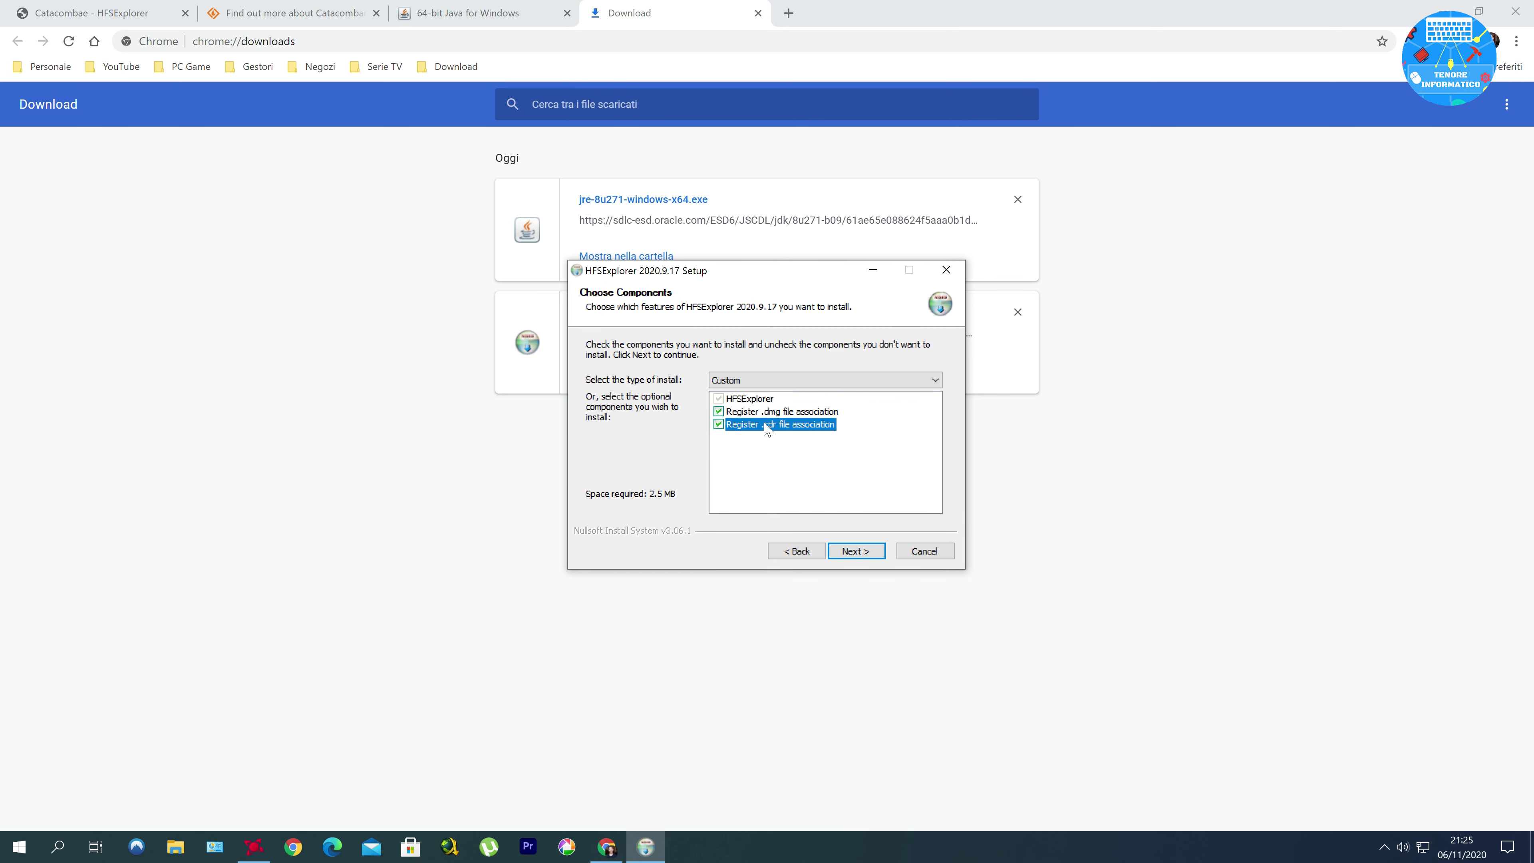
left_click(855, 551)
left_click(845, 556)
left_click(845, 556)
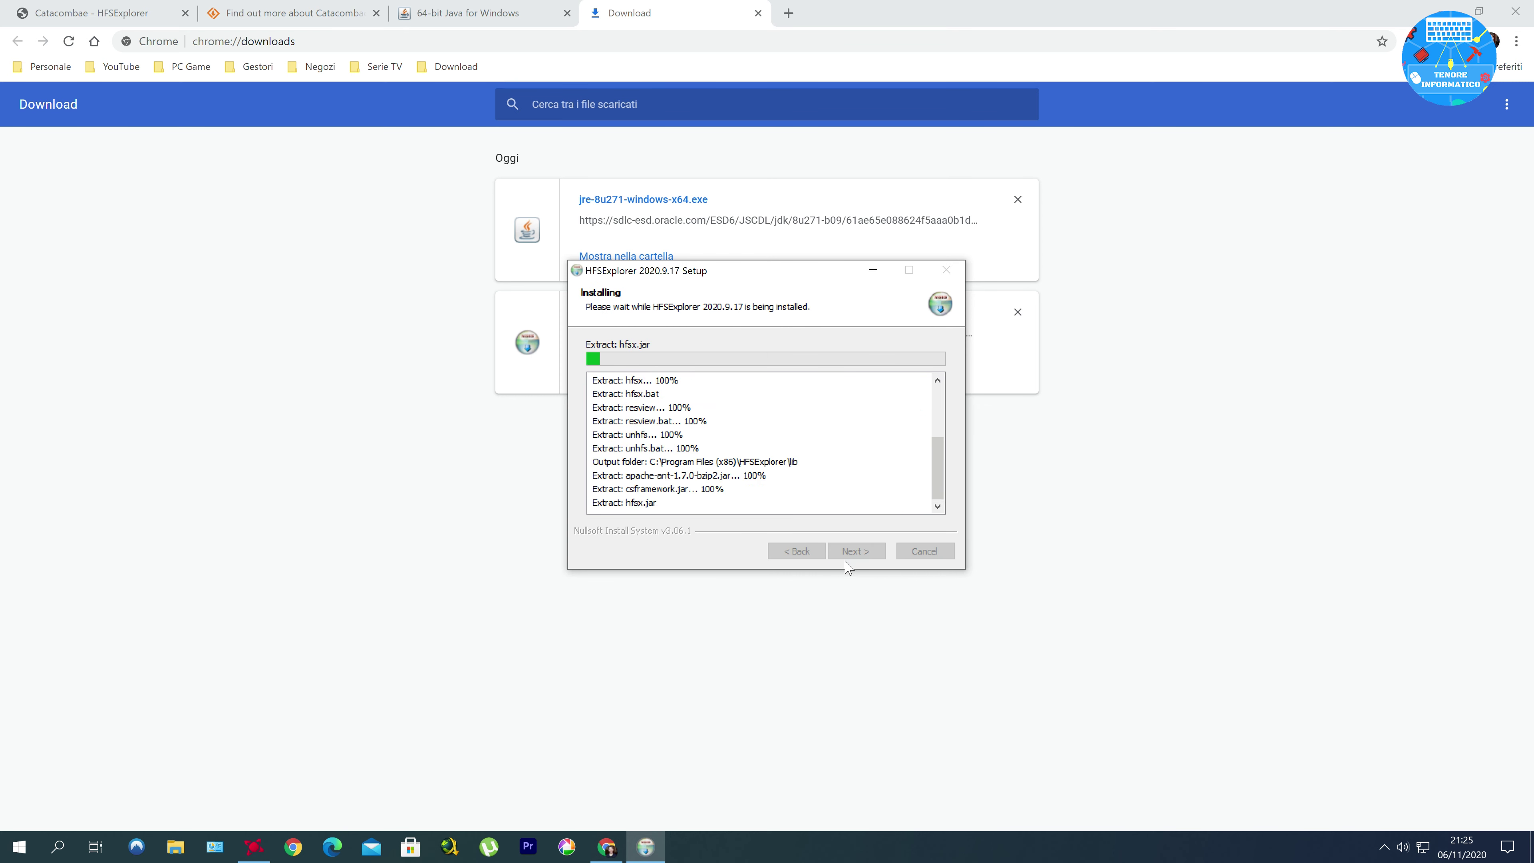
left_click(828, 549)
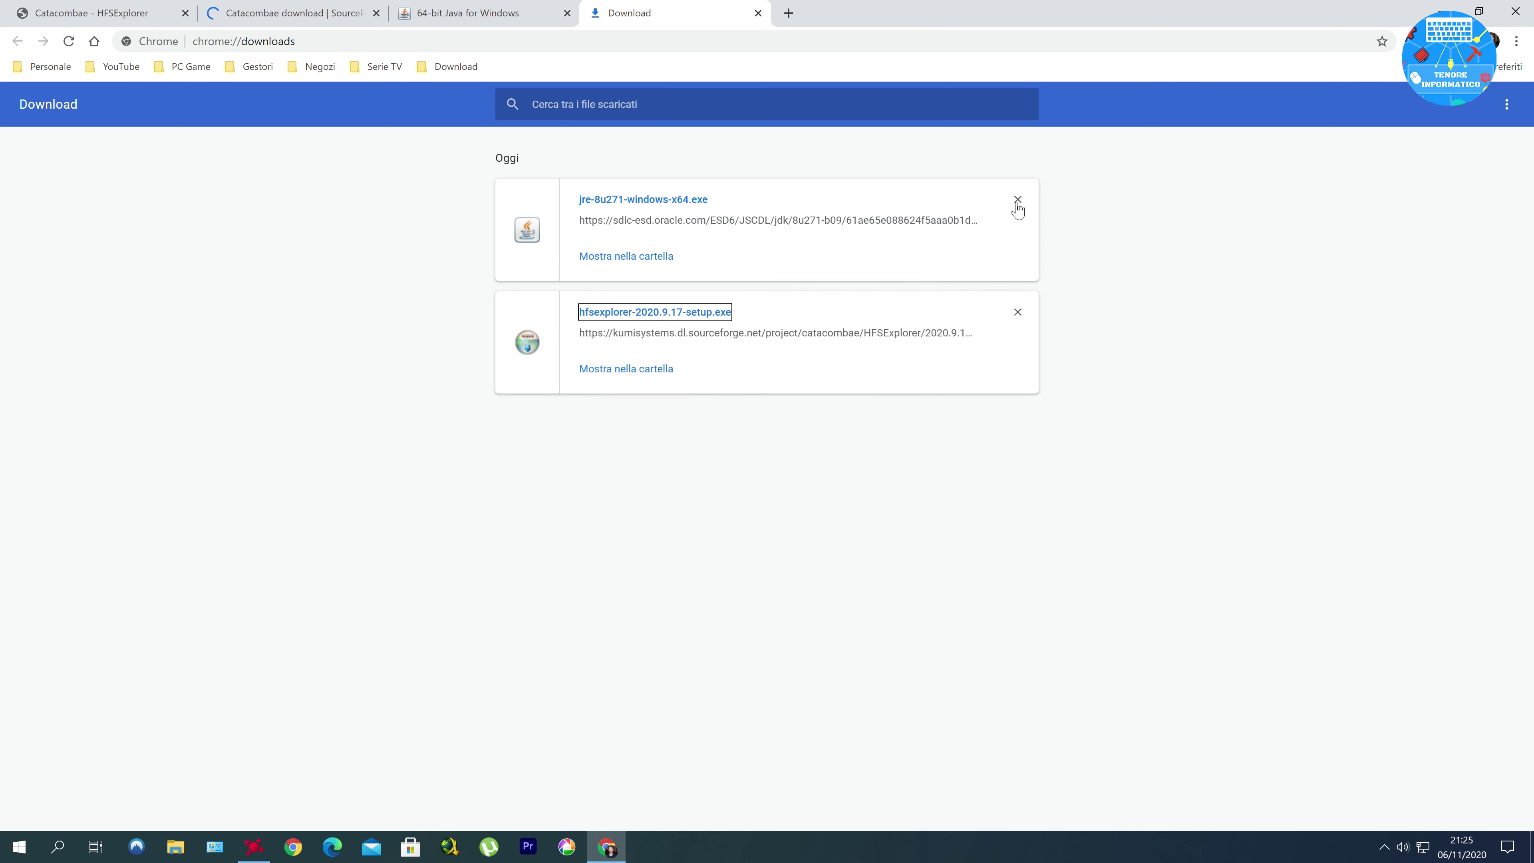
Step: Clear all entries from the browser's download list and minimize the browser window
left_click(1507, 104)
left_click(1450, 112)
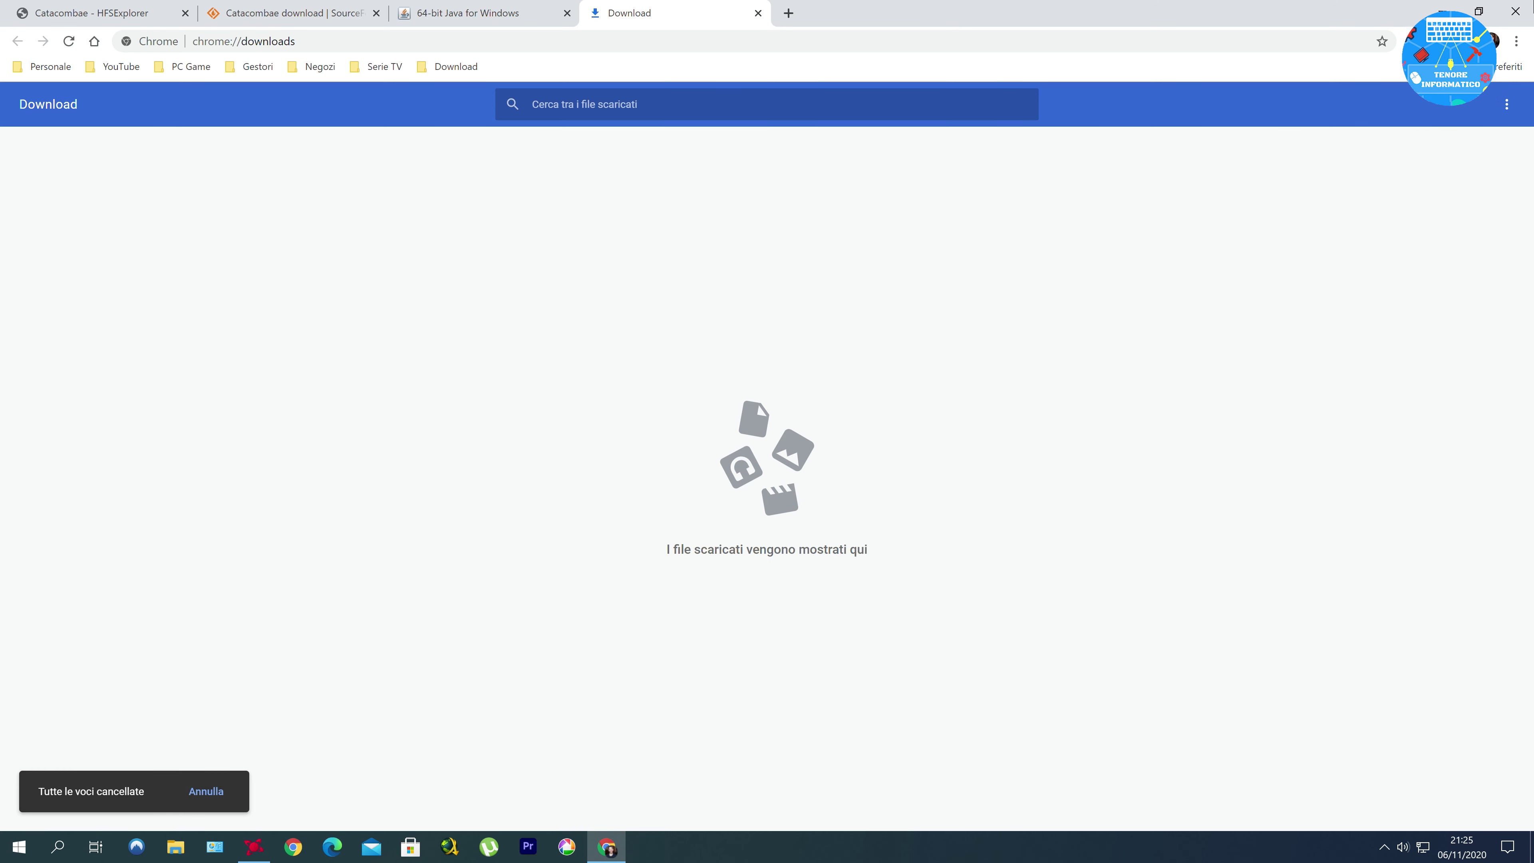
left_click(1442, 10)
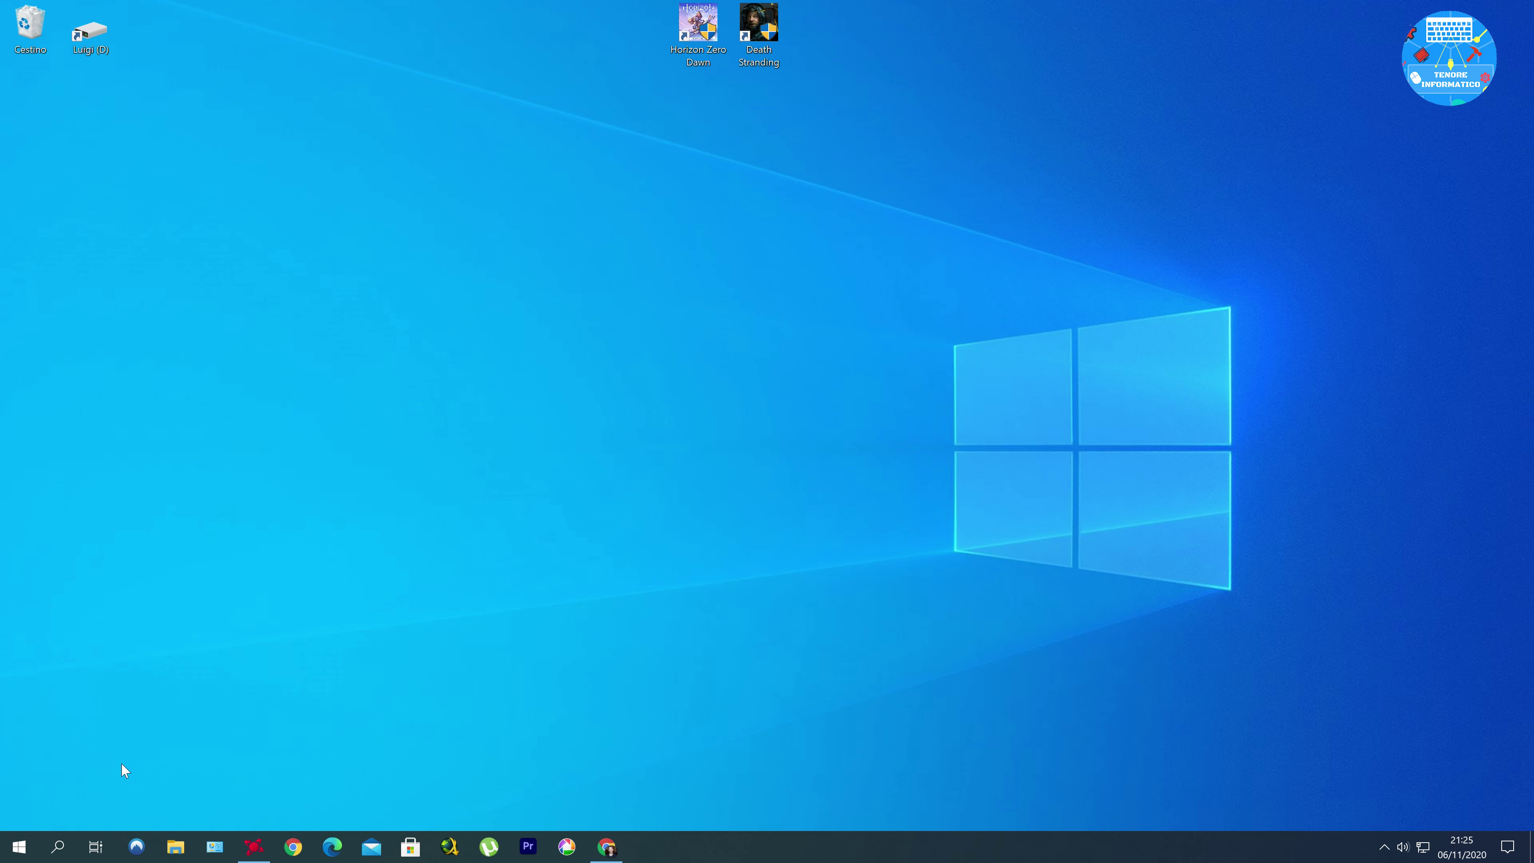
Step: Search Windows for HFSExplorer and run it as administrator, granting the account control permission
left_click(57, 846)
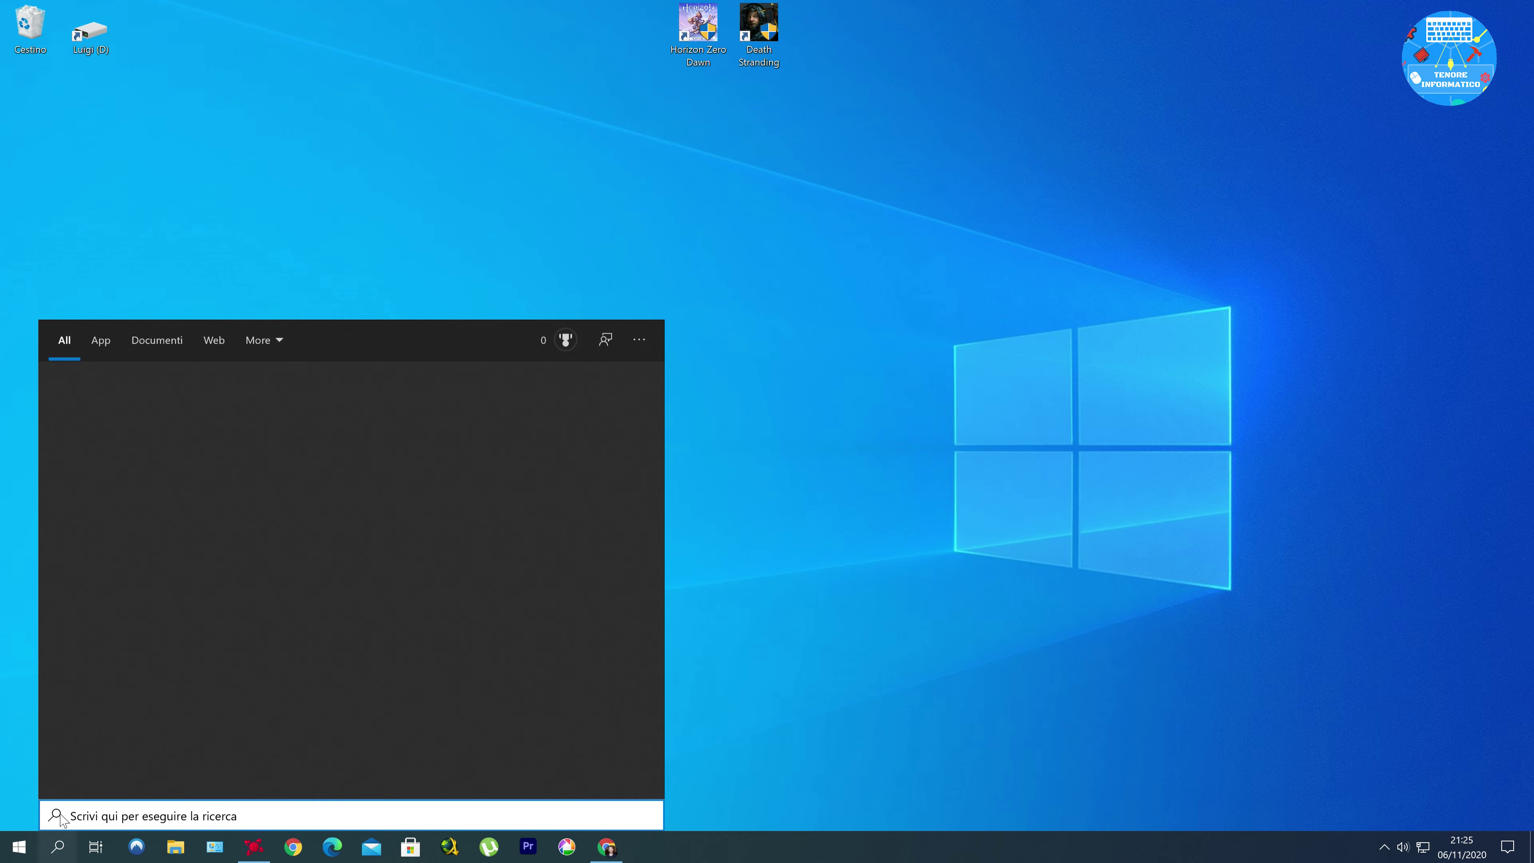
type("hf")
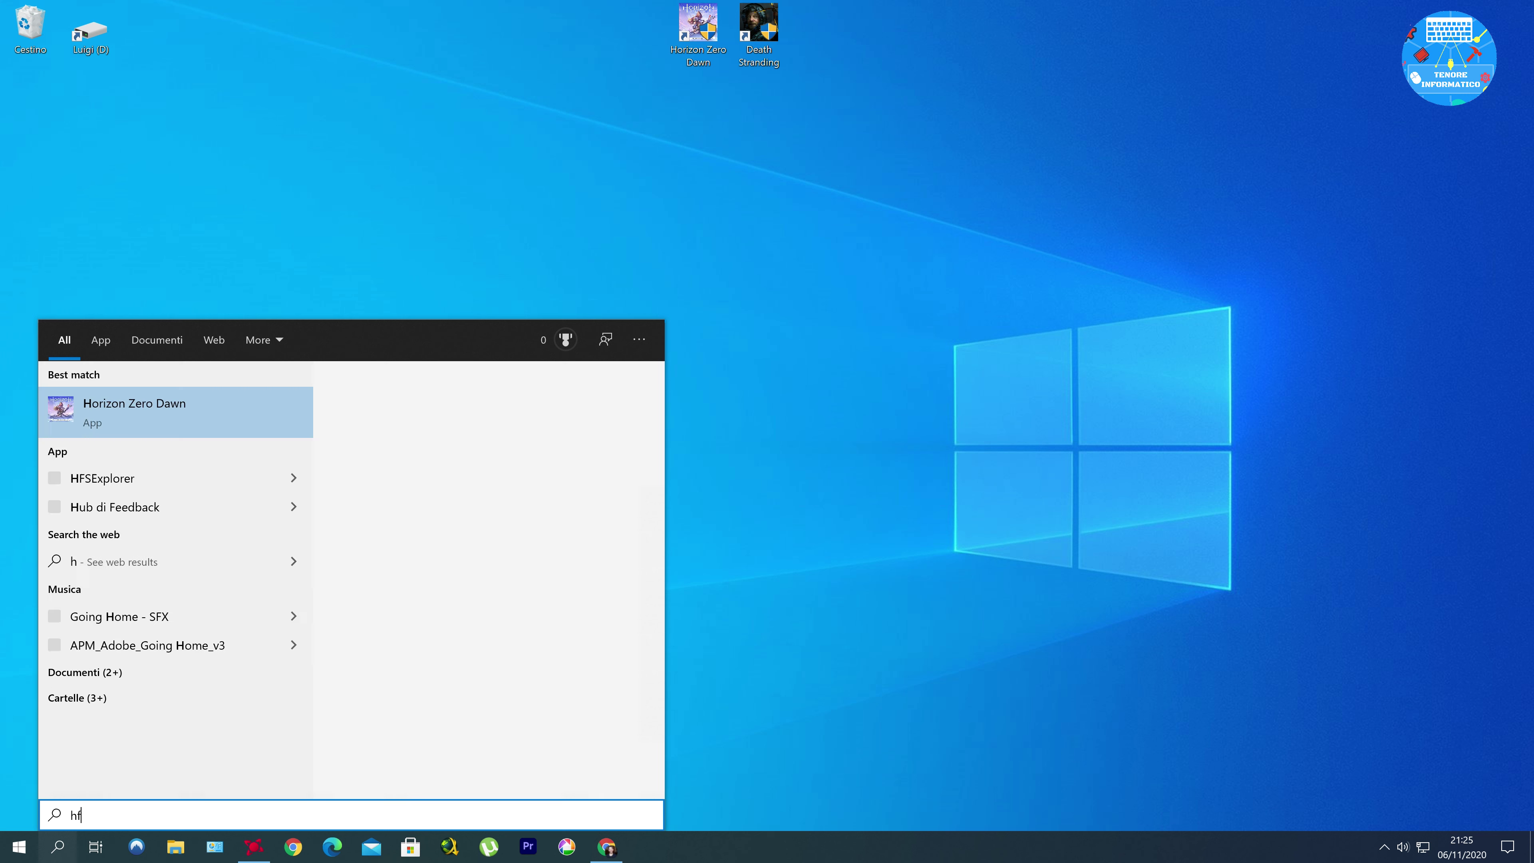
right_click(121, 413)
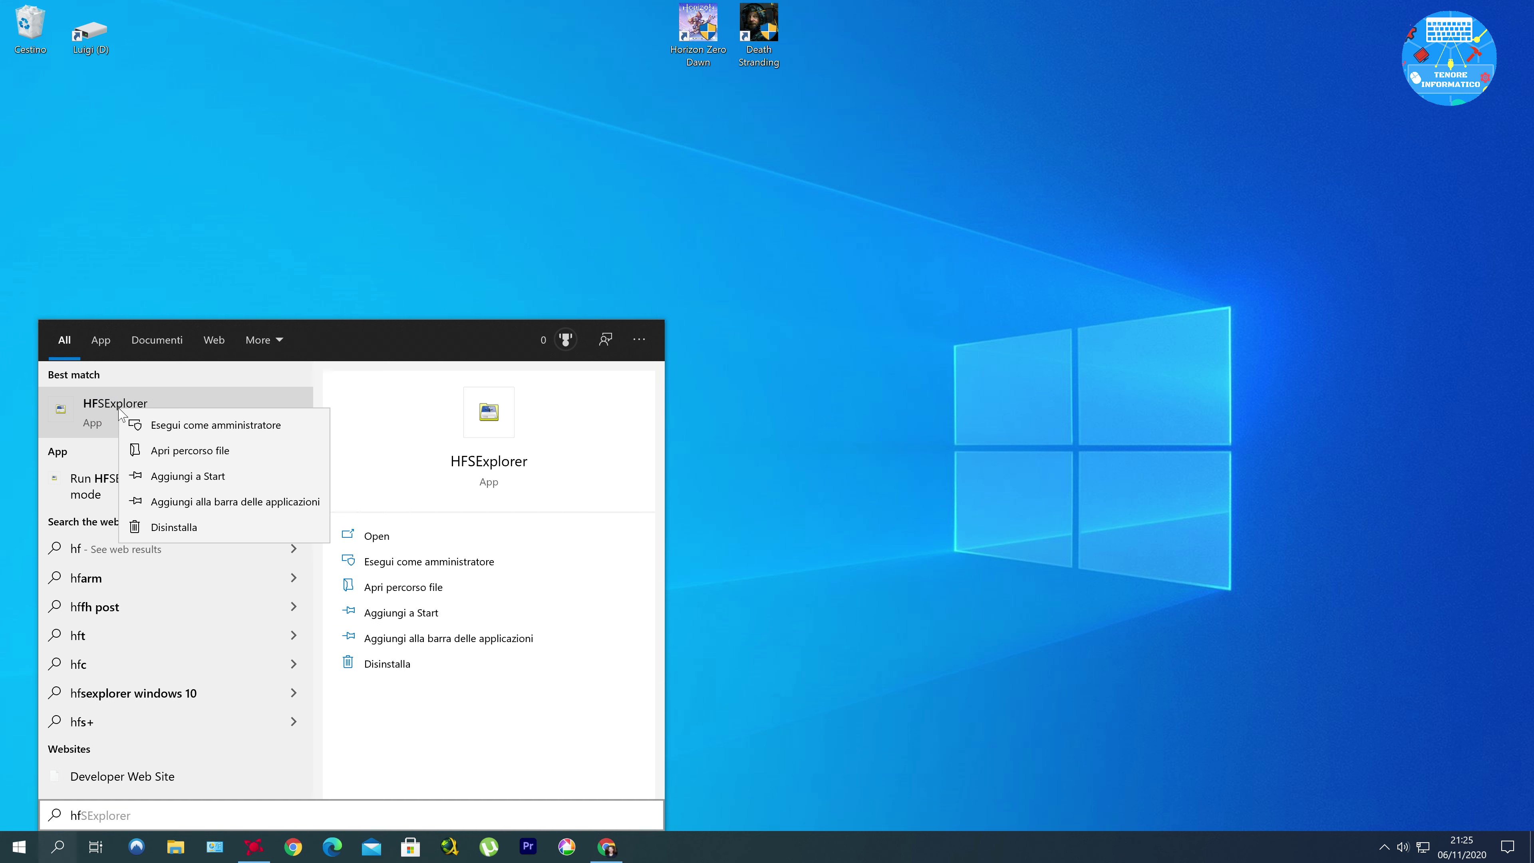
left_click(199, 425)
left_click(676, 536)
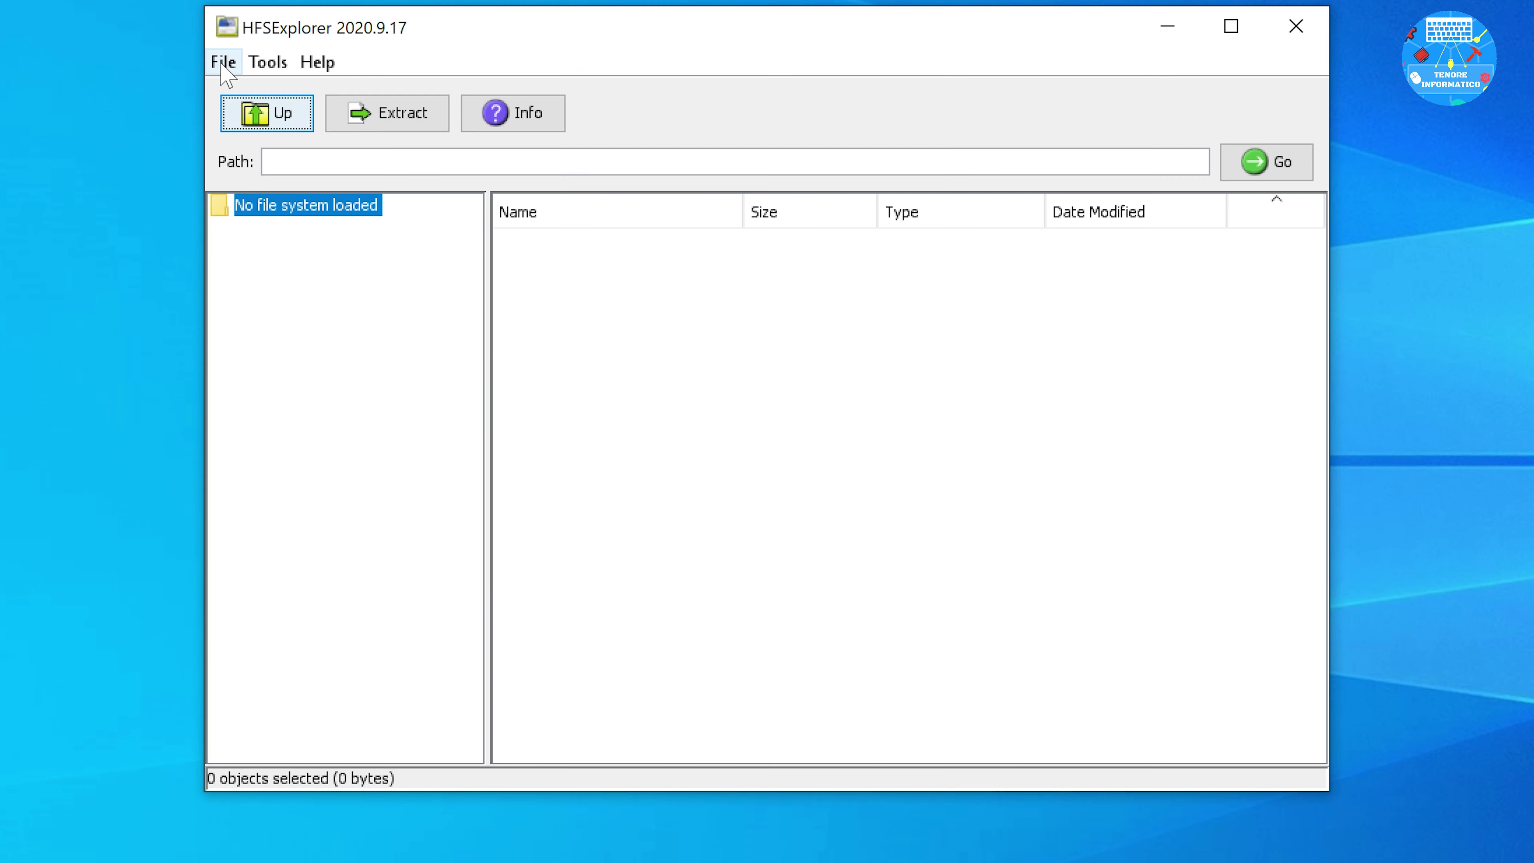
Step: Load the file system from the detected device Harddisk3\Partition2
left_click(222, 62)
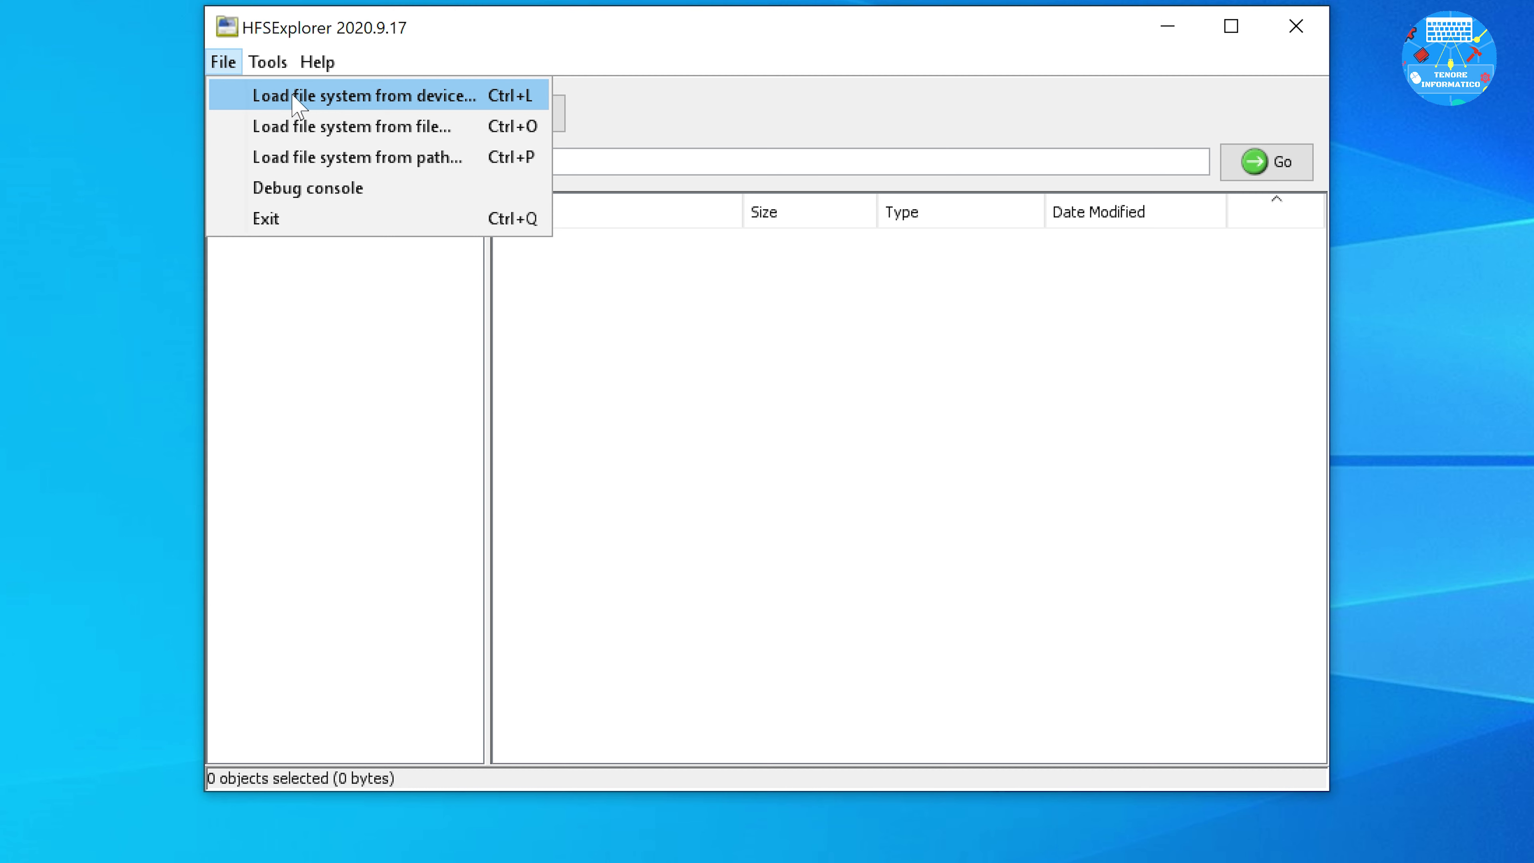
left_click(417, 100)
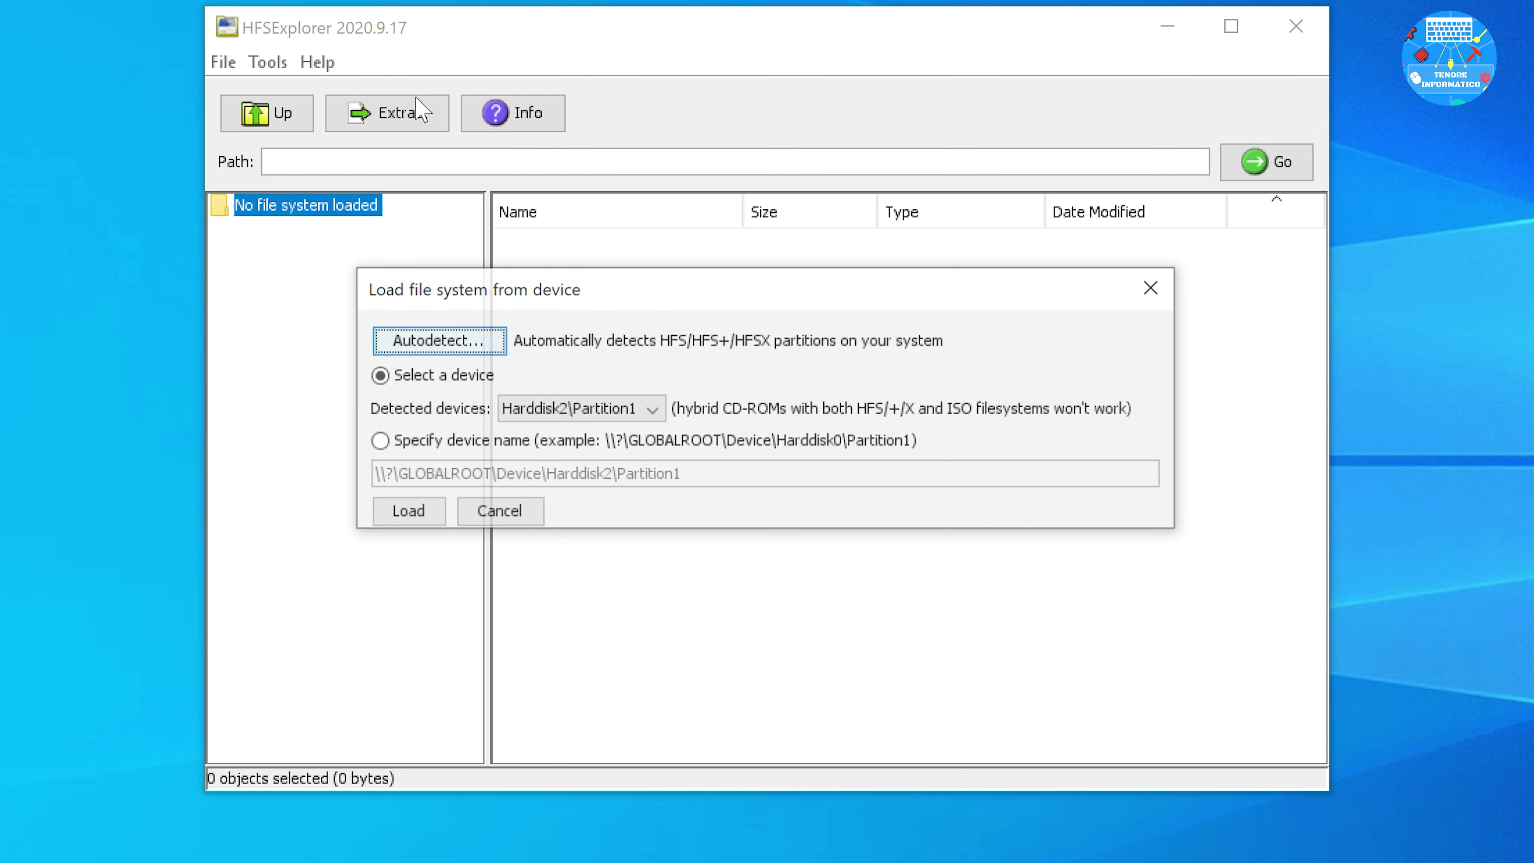
left_click(580, 409)
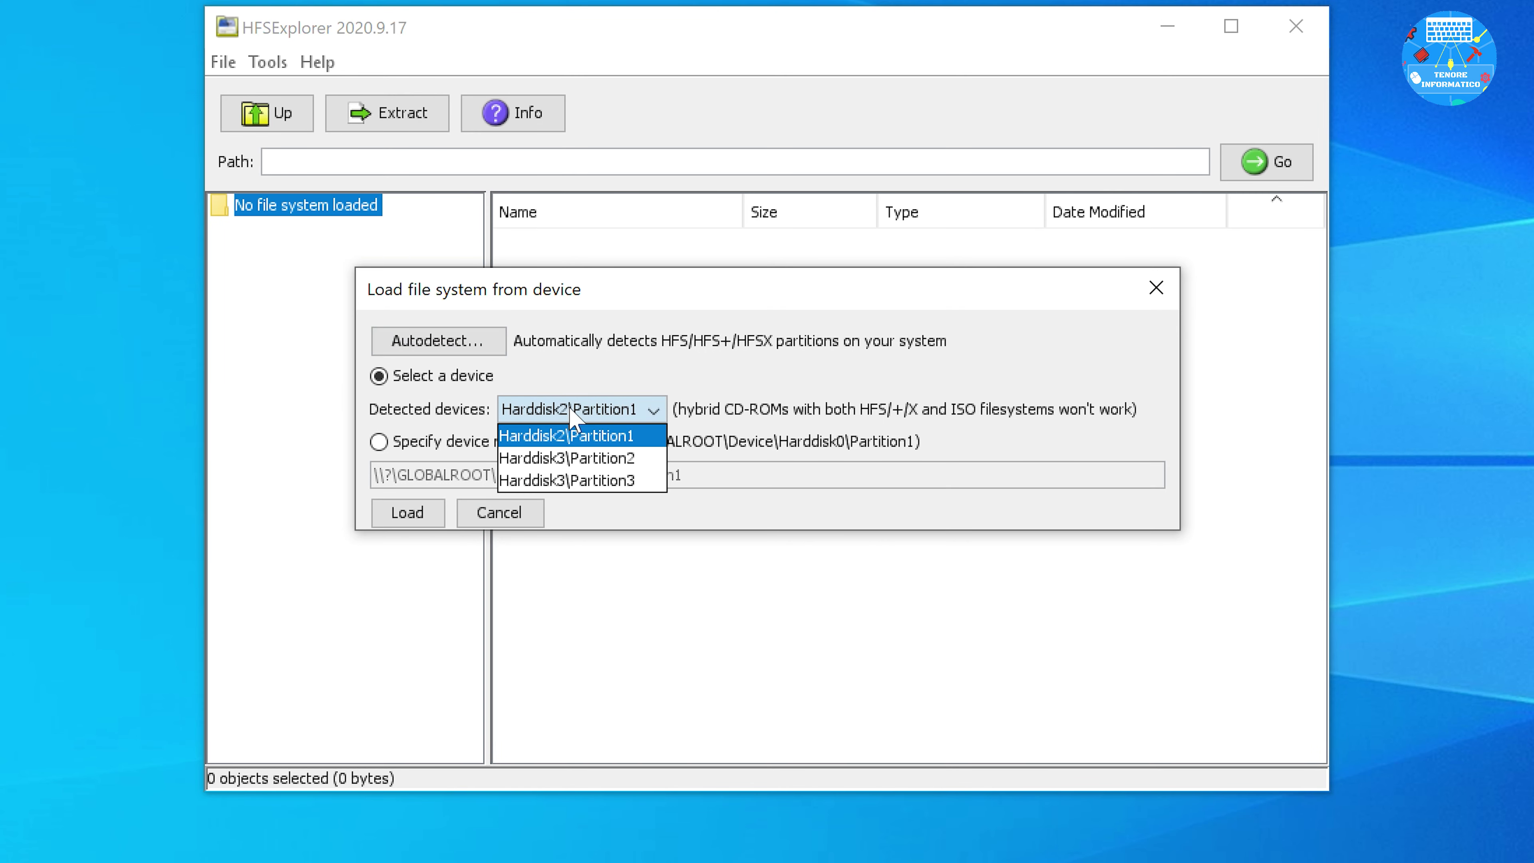
left_click(570, 459)
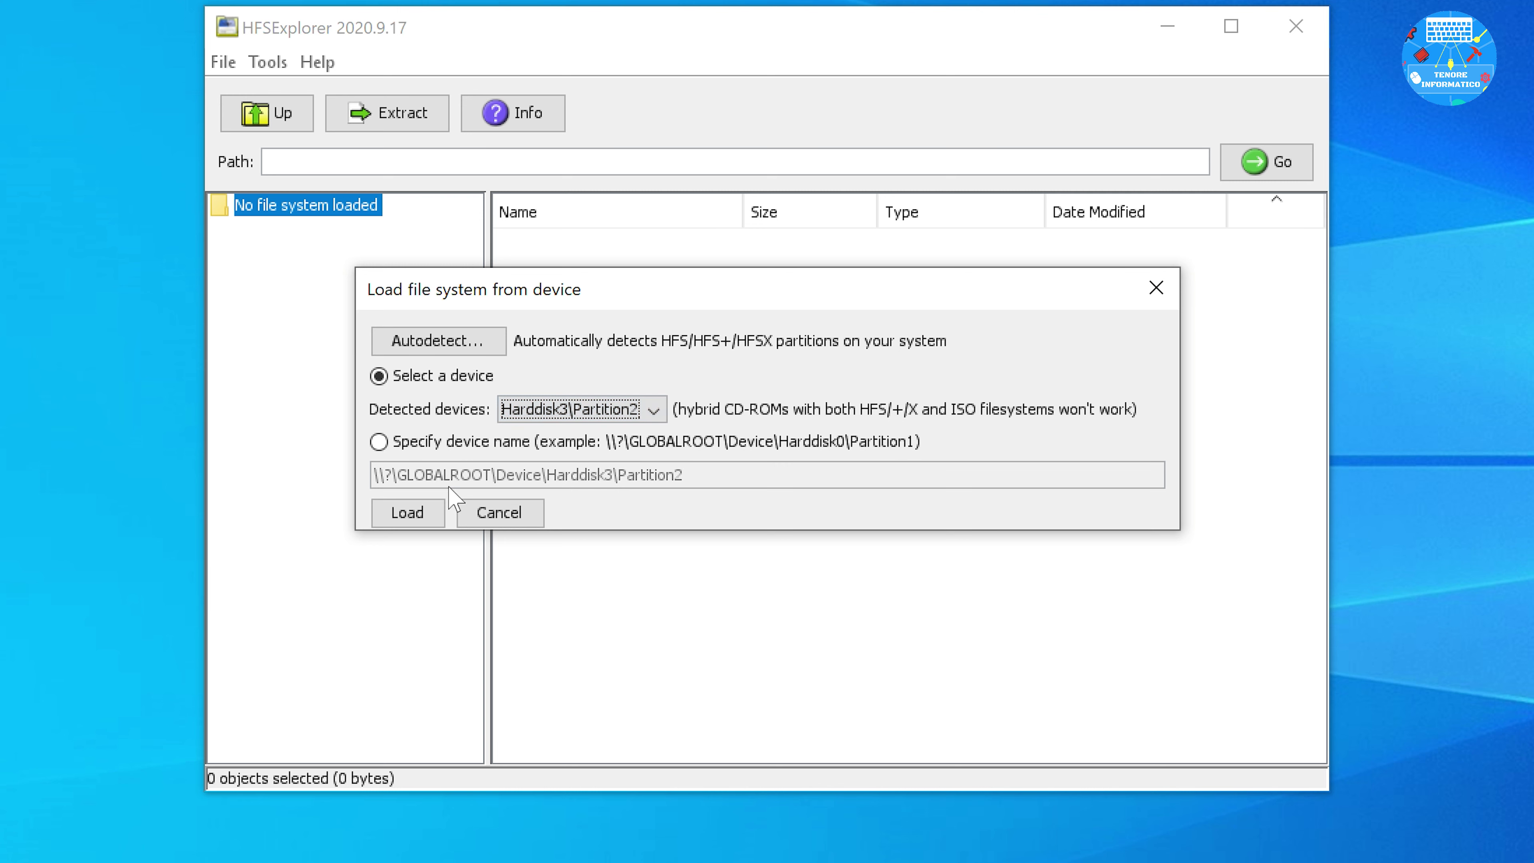
left_click(419, 522)
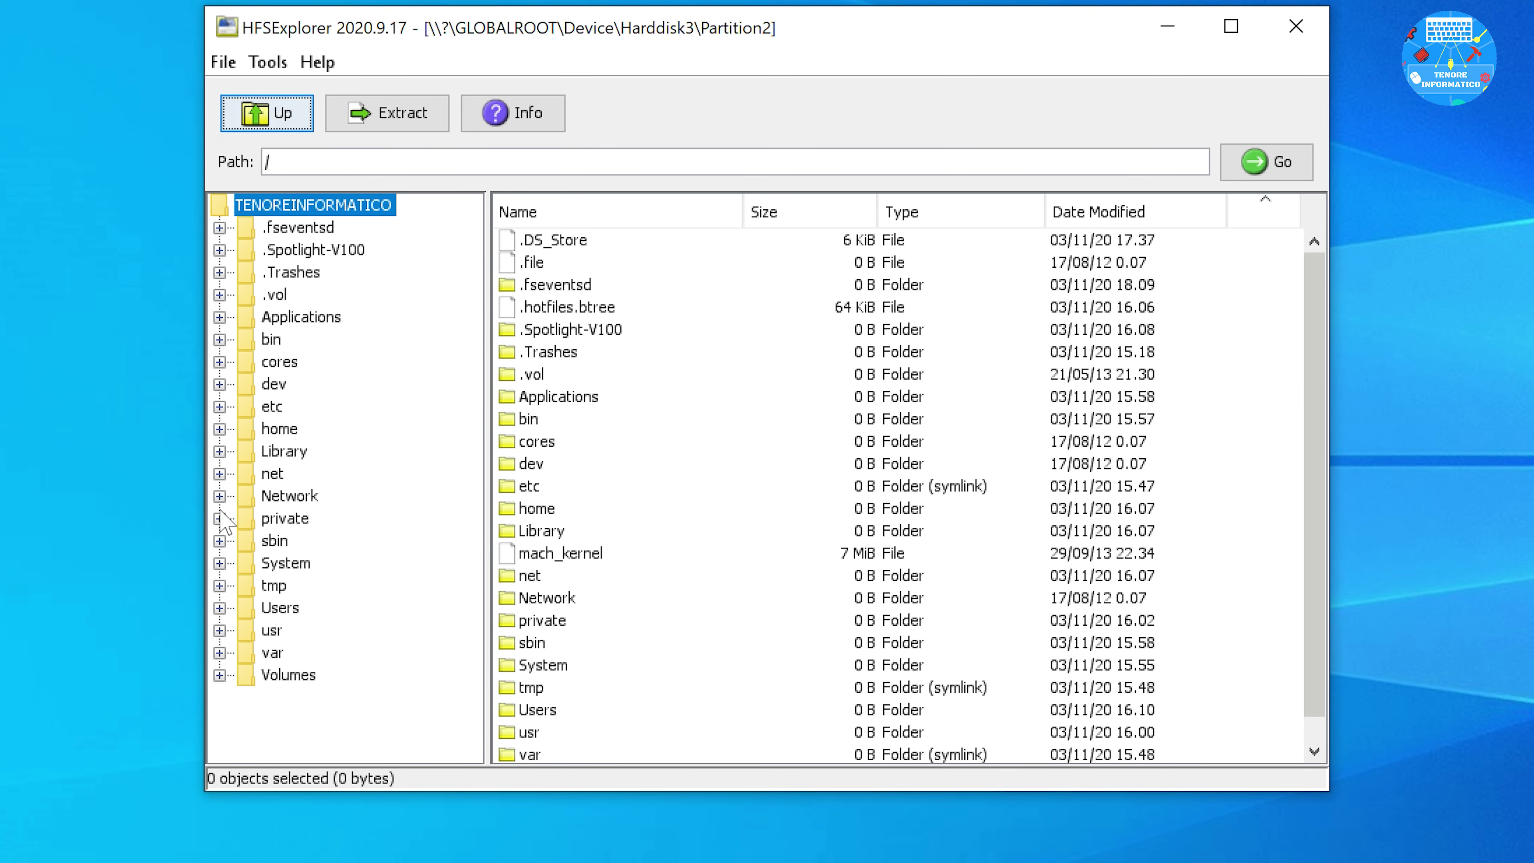
Step: Browse the Mac volume to the Desktop folder of the tenoreinformatico account under Users
left_click(219, 608)
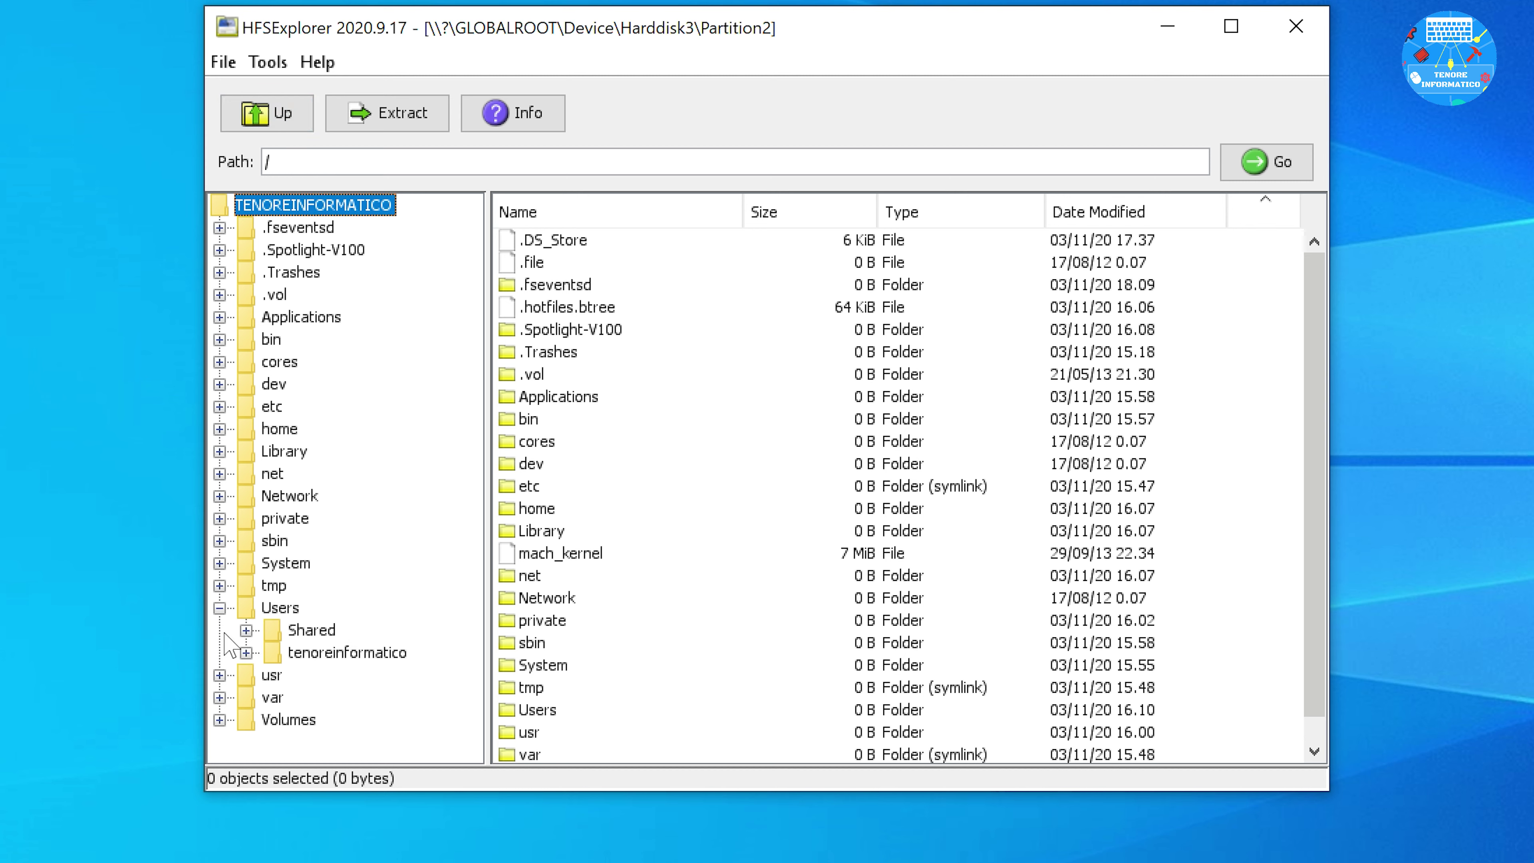
left_click(349, 655)
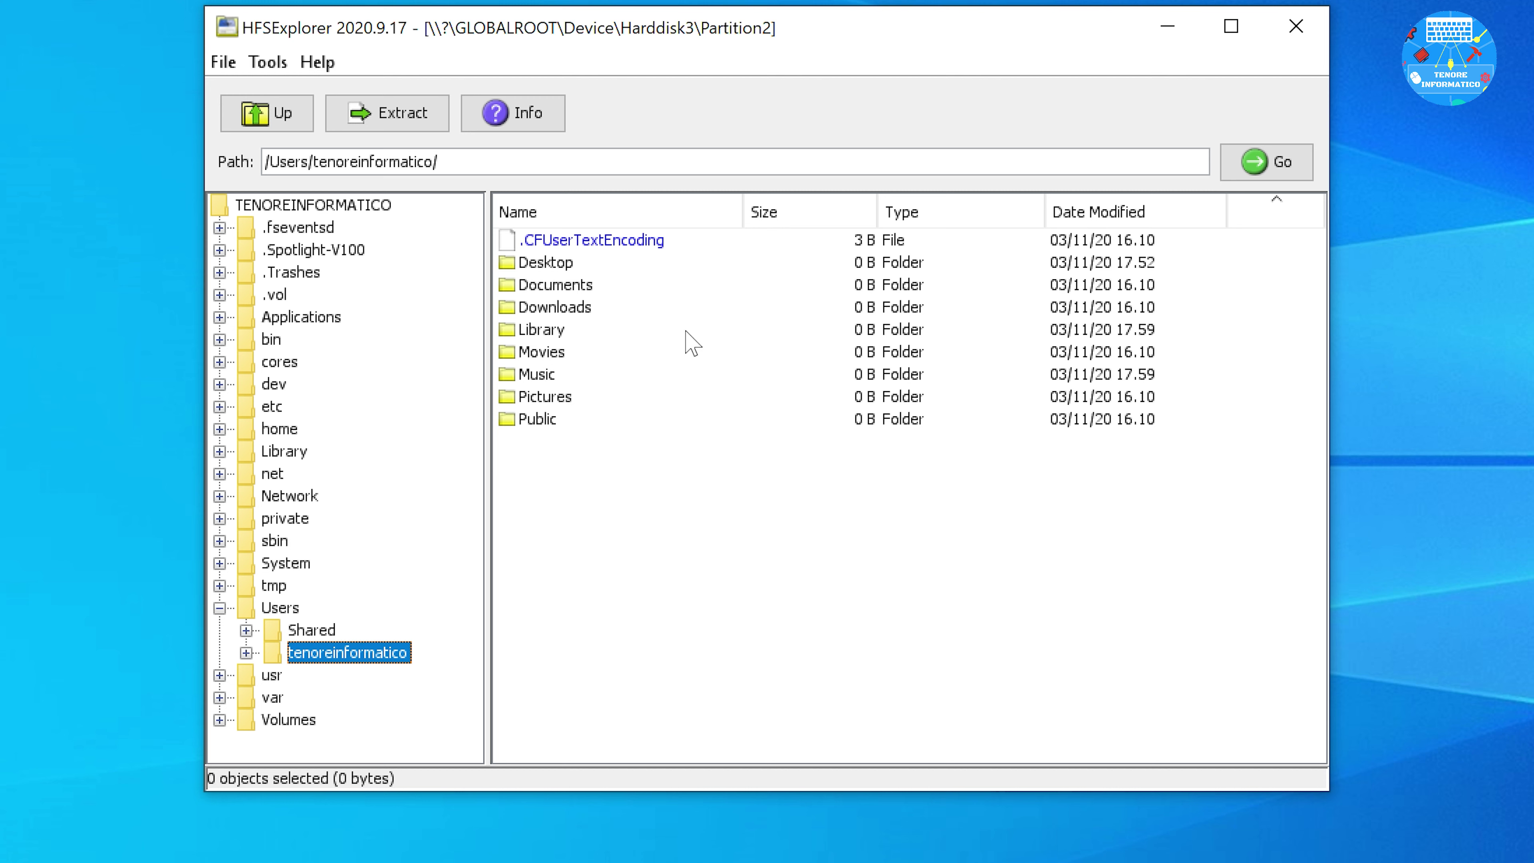
left_click(539, 308)
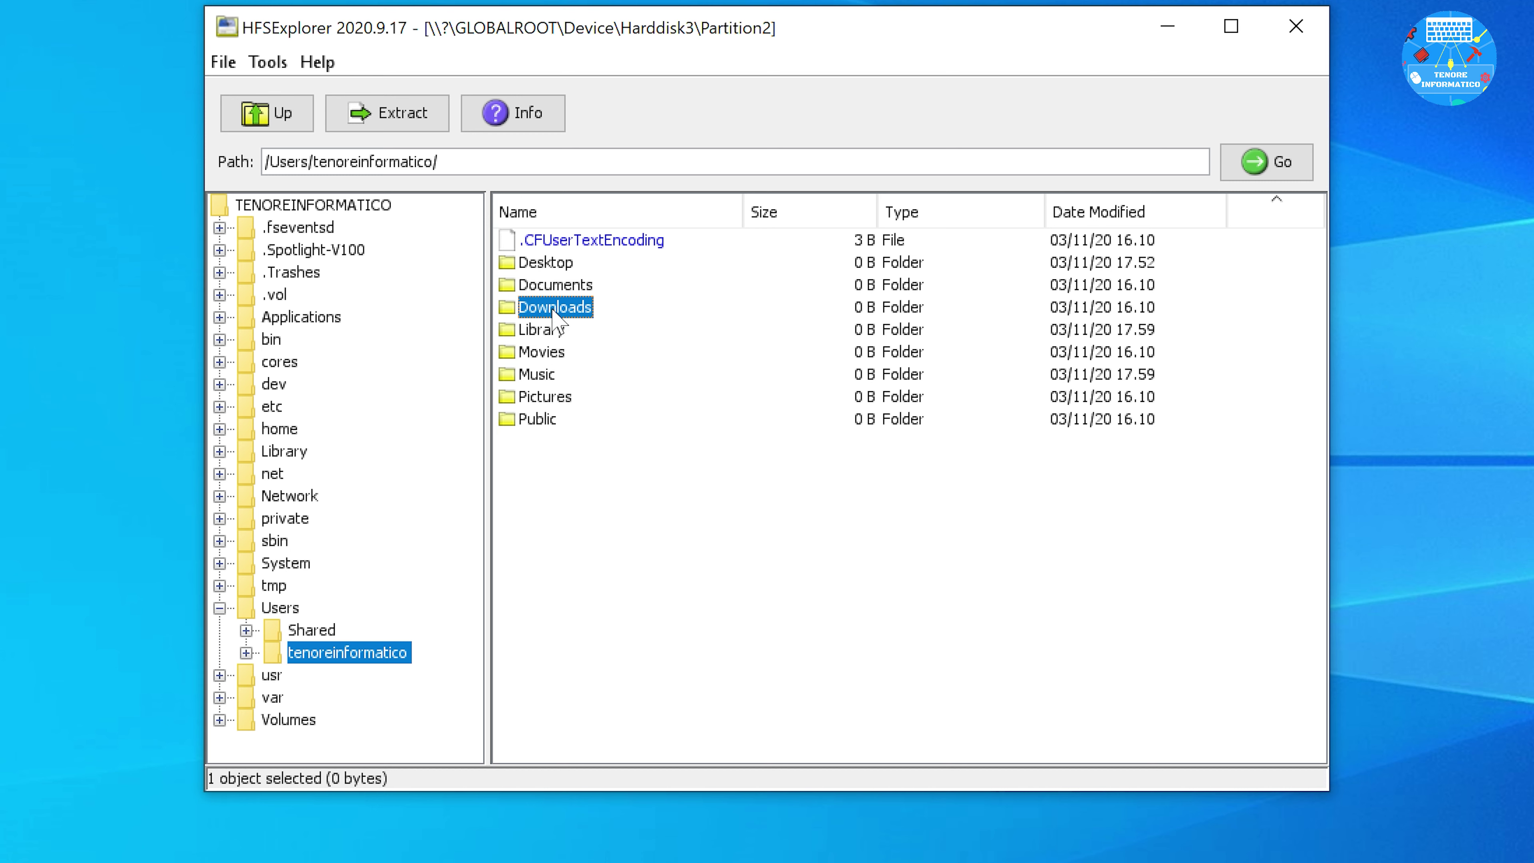
double_click(555, 309)
left_click(334, 654)
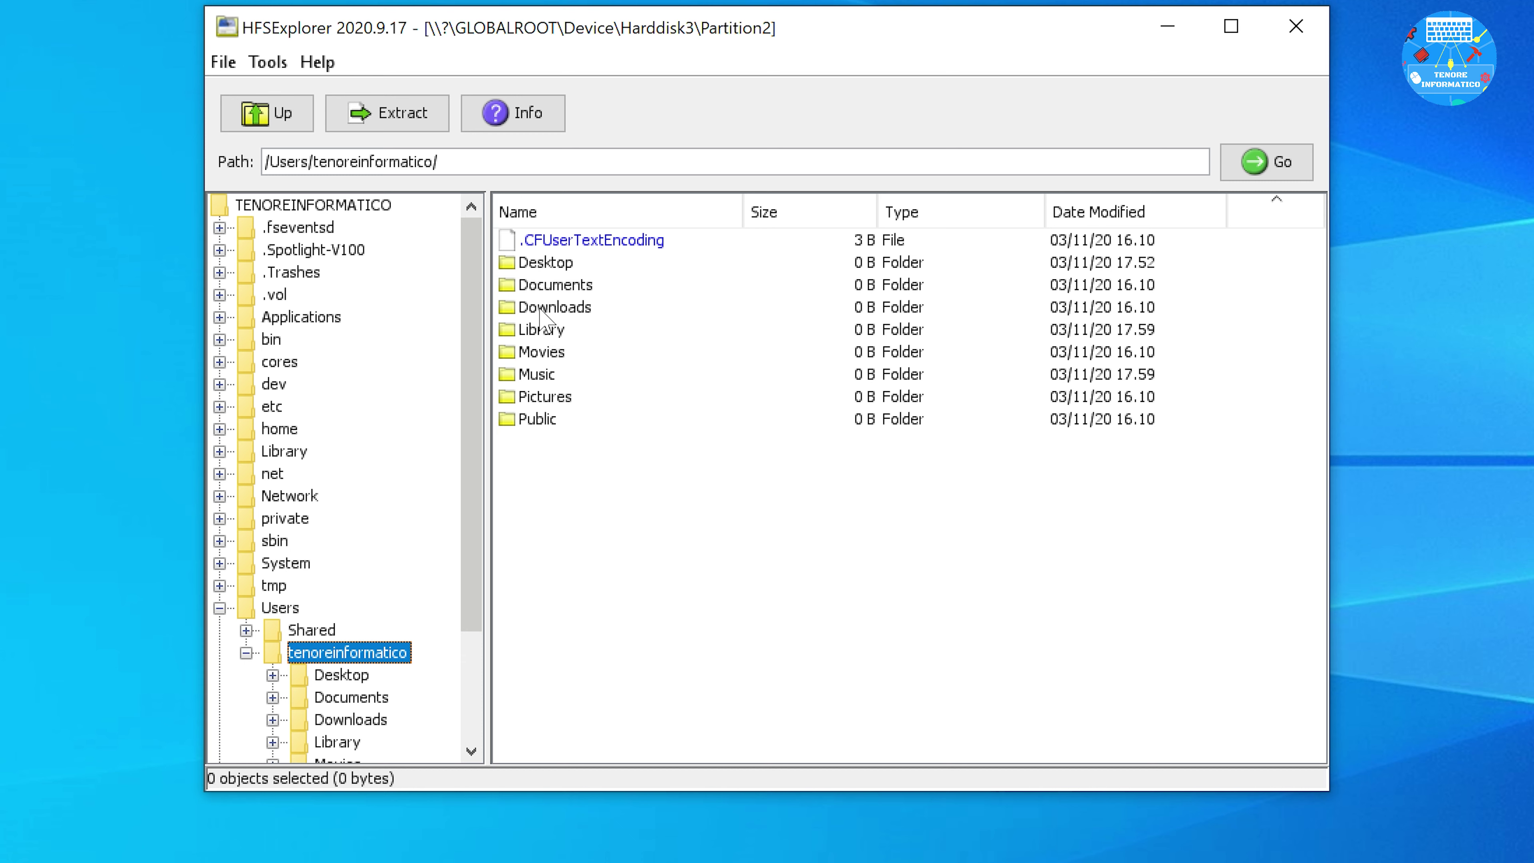
double_click(547, 269)
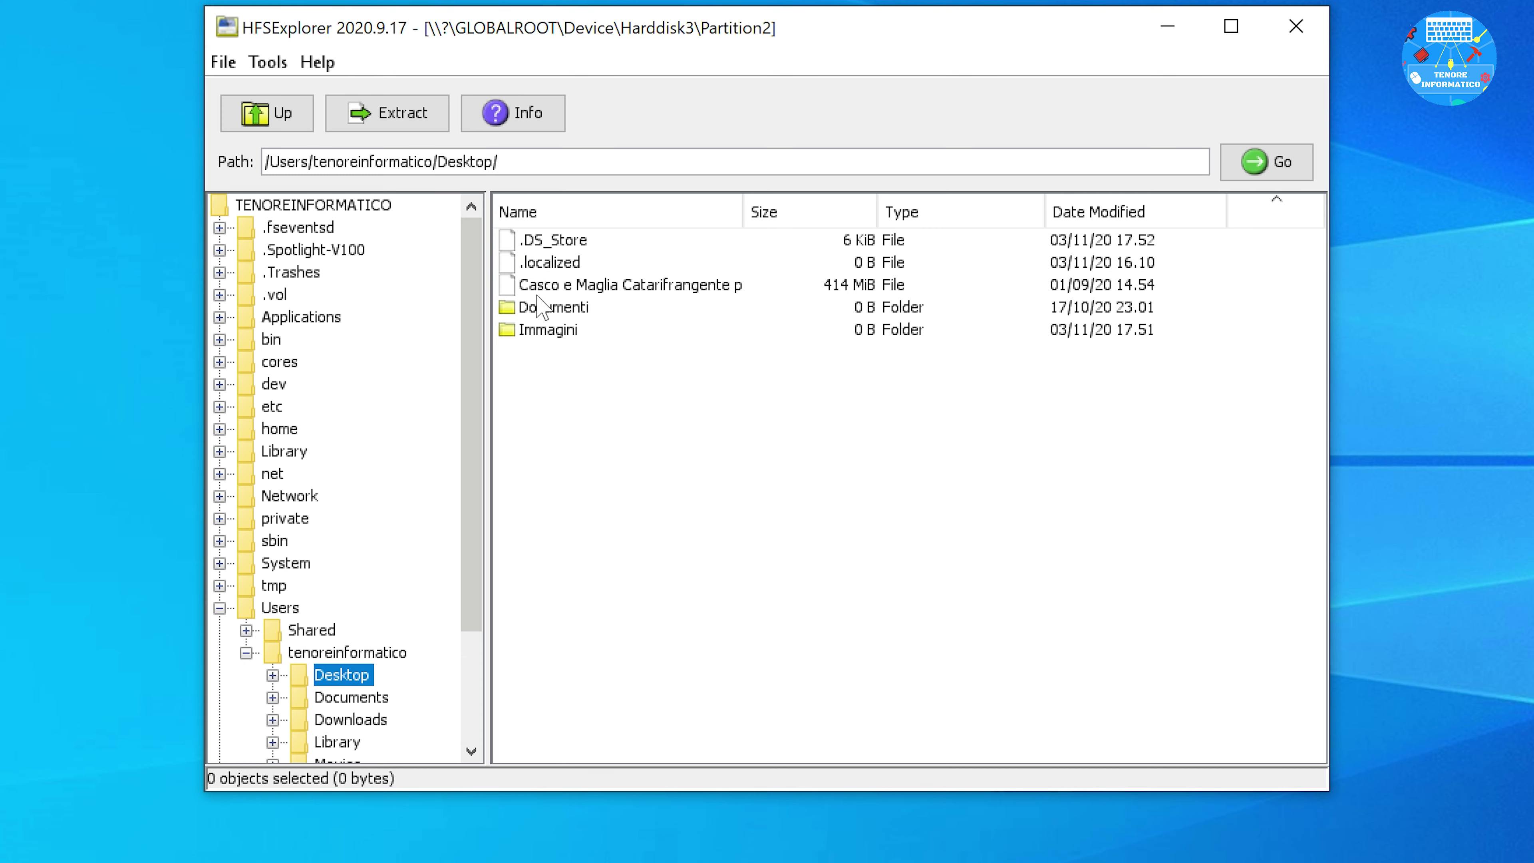
Step: Extract the data of the "Casco e Maglia Catarifrangente" file to the Windows Desktop folder
right_click(544, 284)
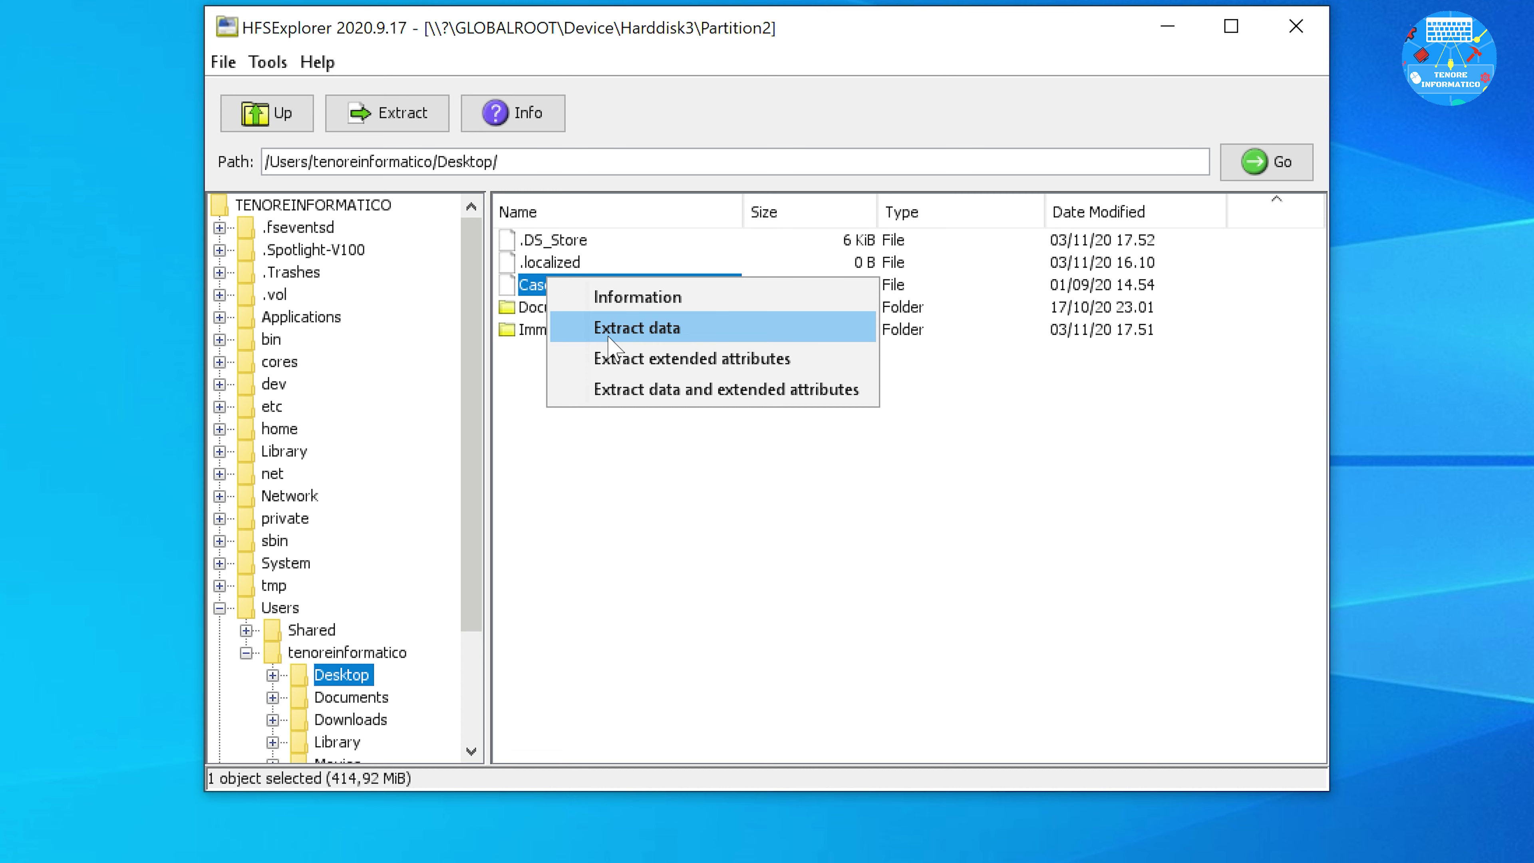
left_click(655, 332)
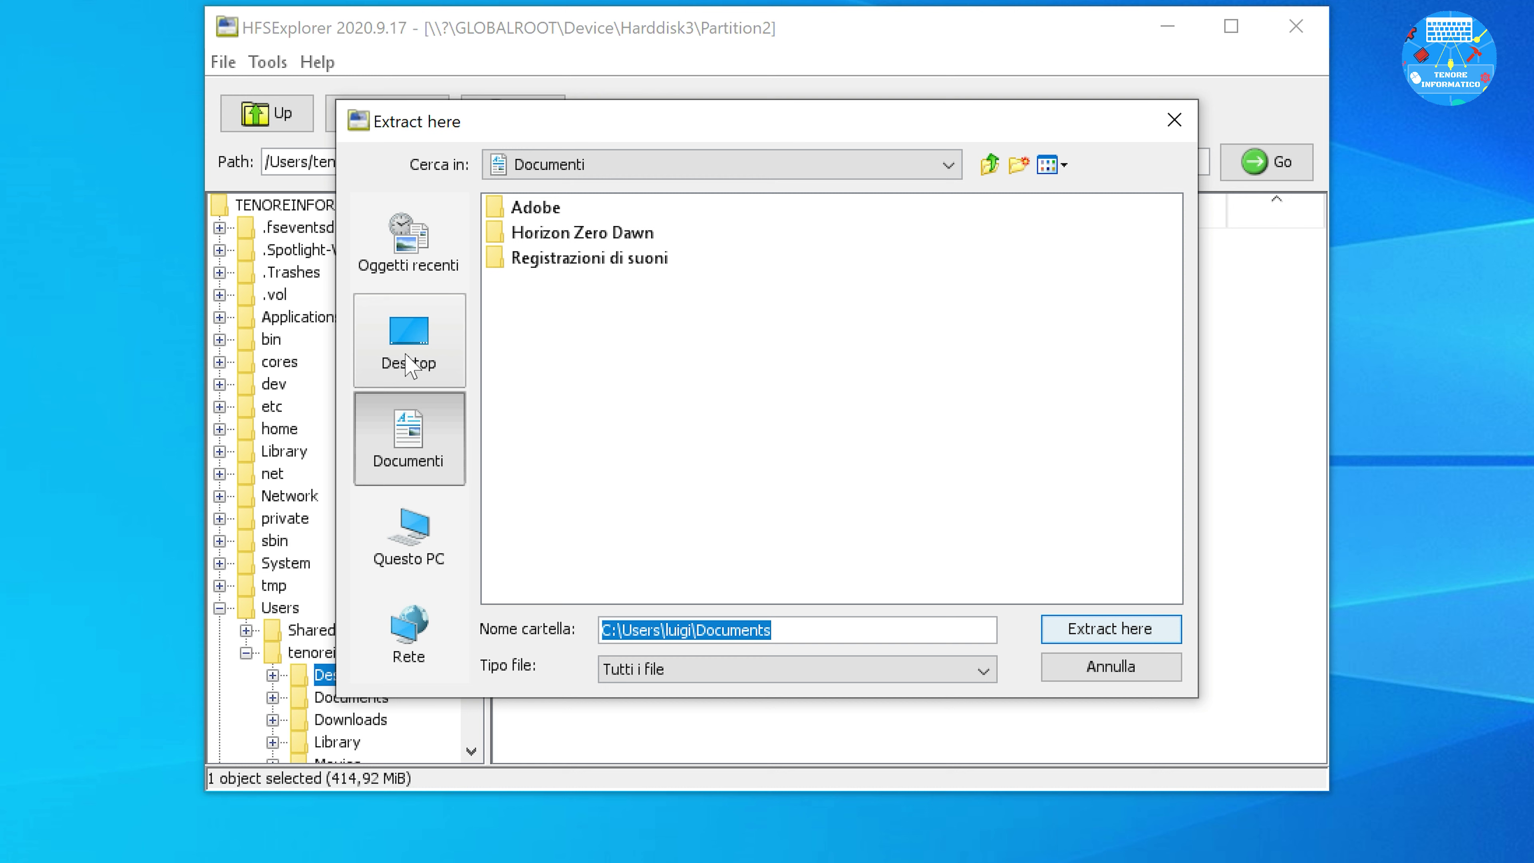
left_click(406, 355)
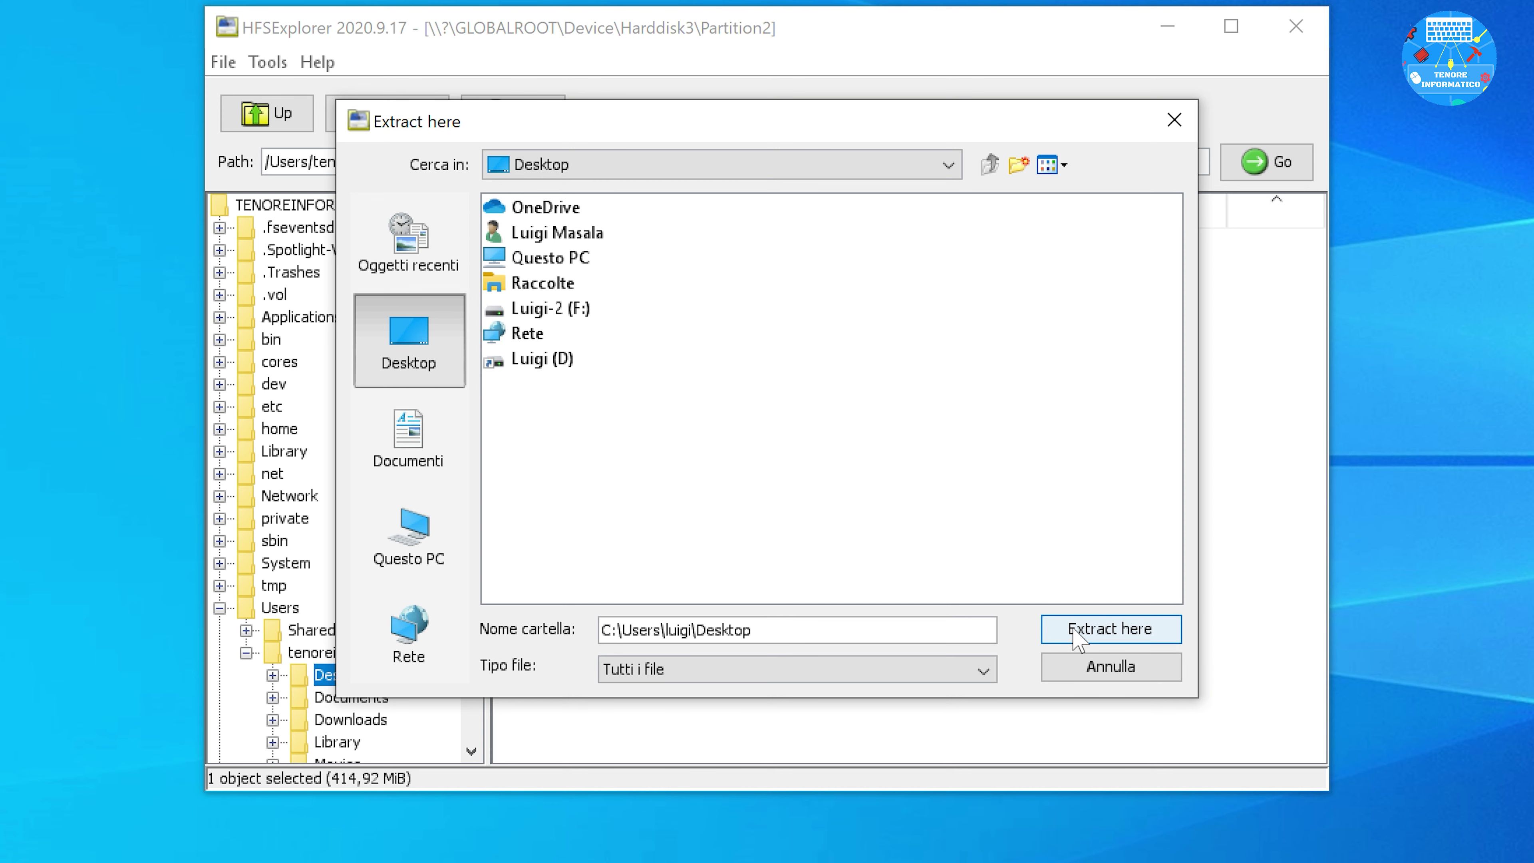
left_click(1110, 631)
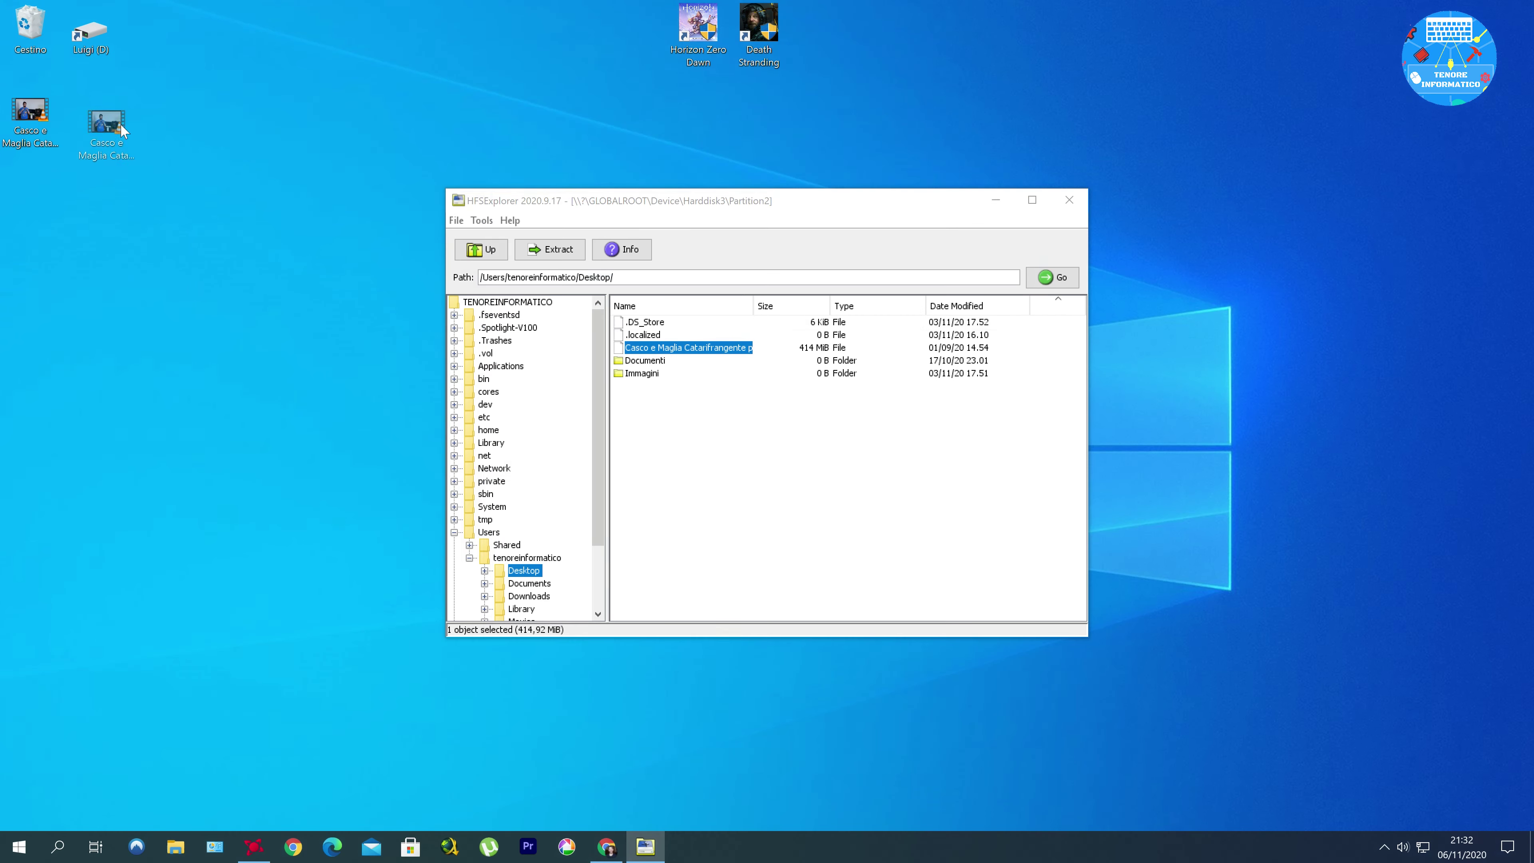
Step: Move the extracted video file to the empty desktop area beside the HFSExplorer window
left_click_drag(106, 127, 340, 357)
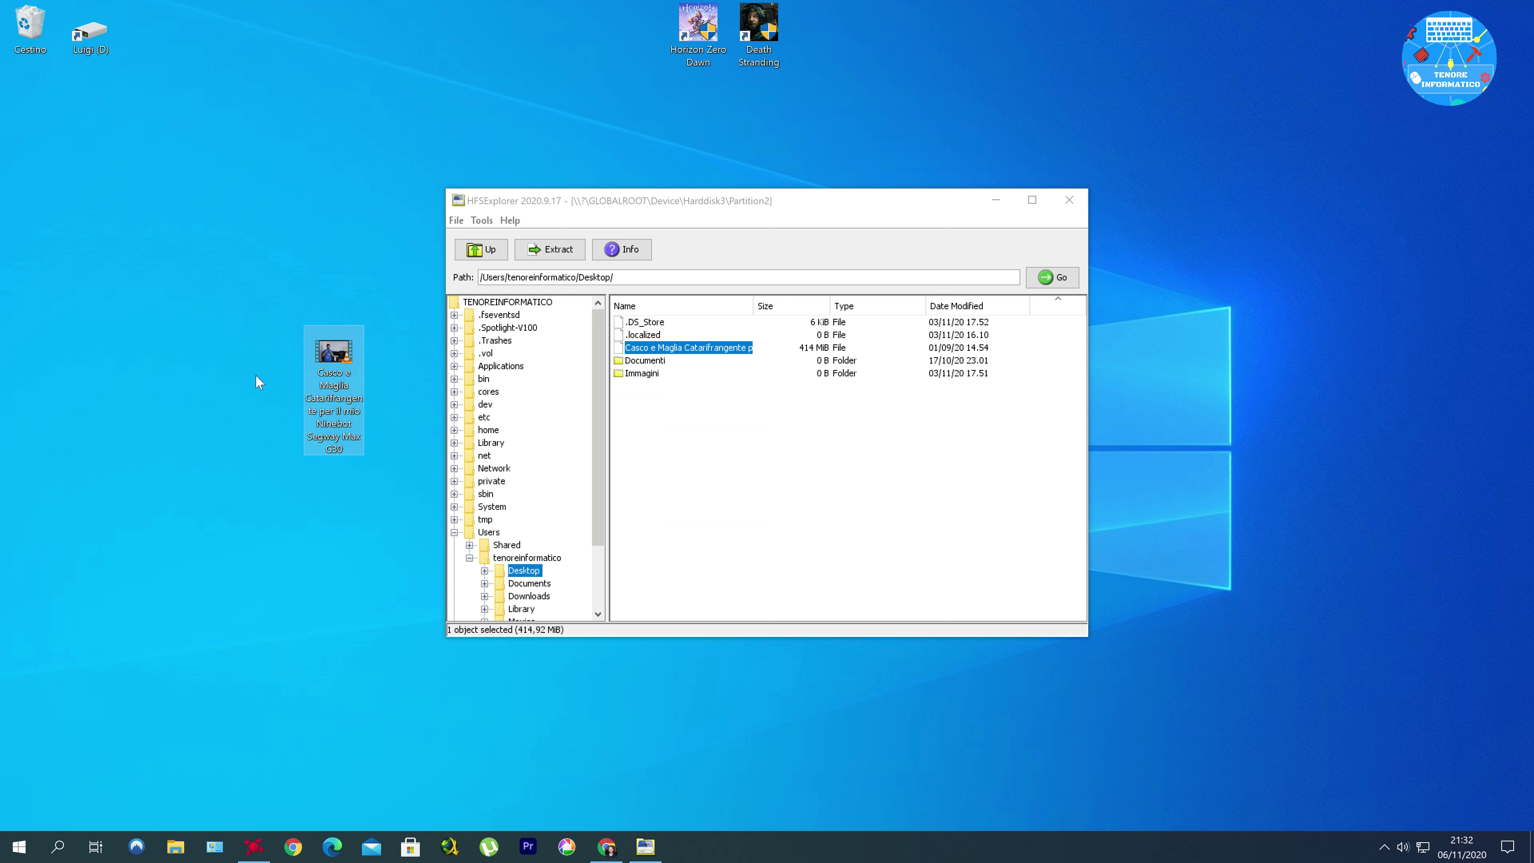
scroll(484, 512, "down", 2)
scroll(484, 511, "up", 2)
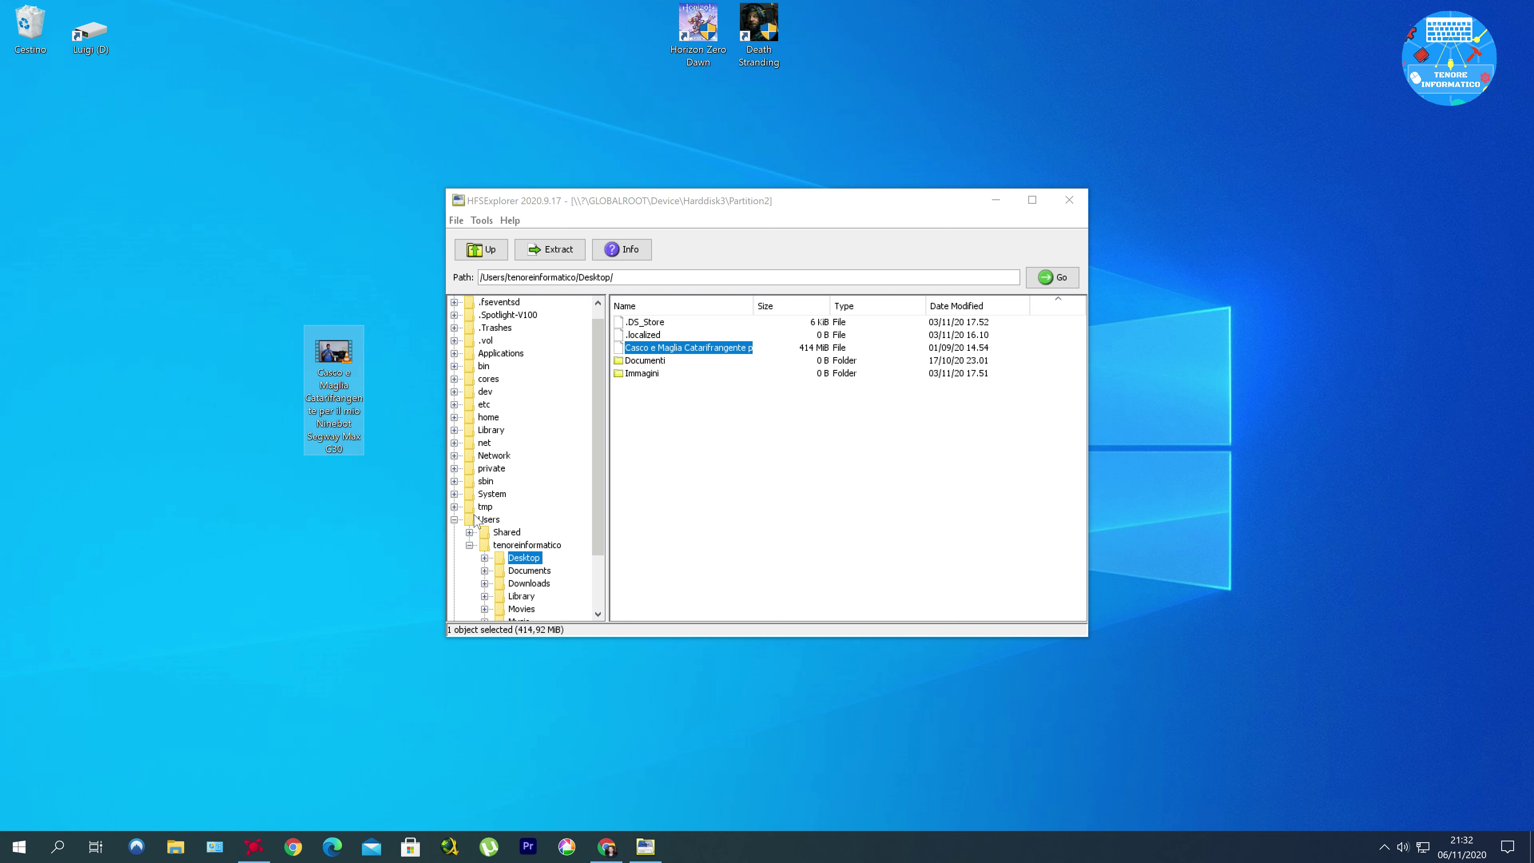